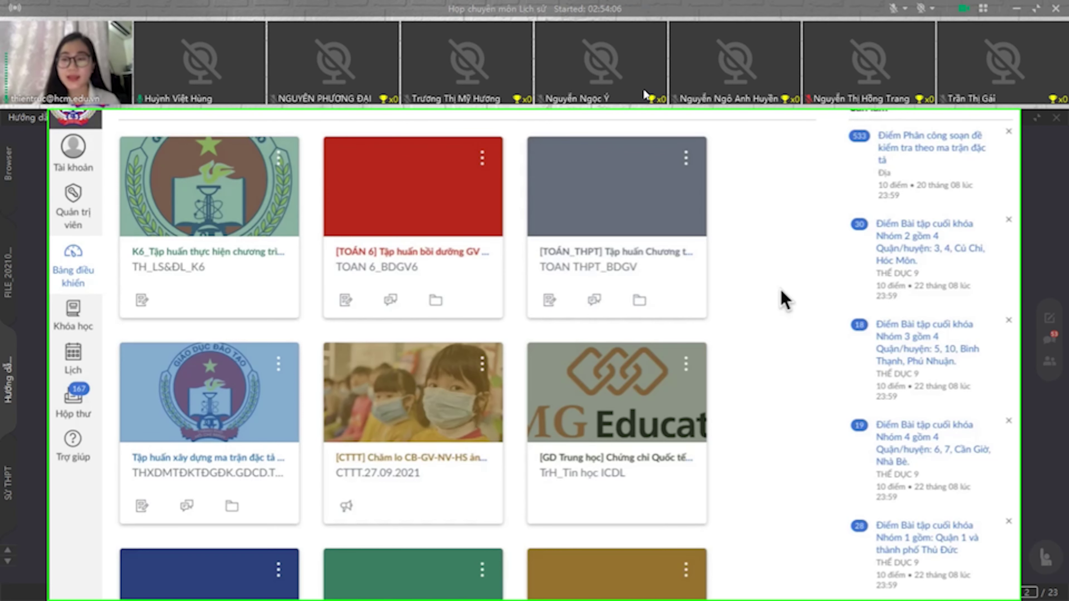
Step: Start a new course from the dashboard and enter a course name identifying it as the teacher's class
scroll(778, 438, down, 1)
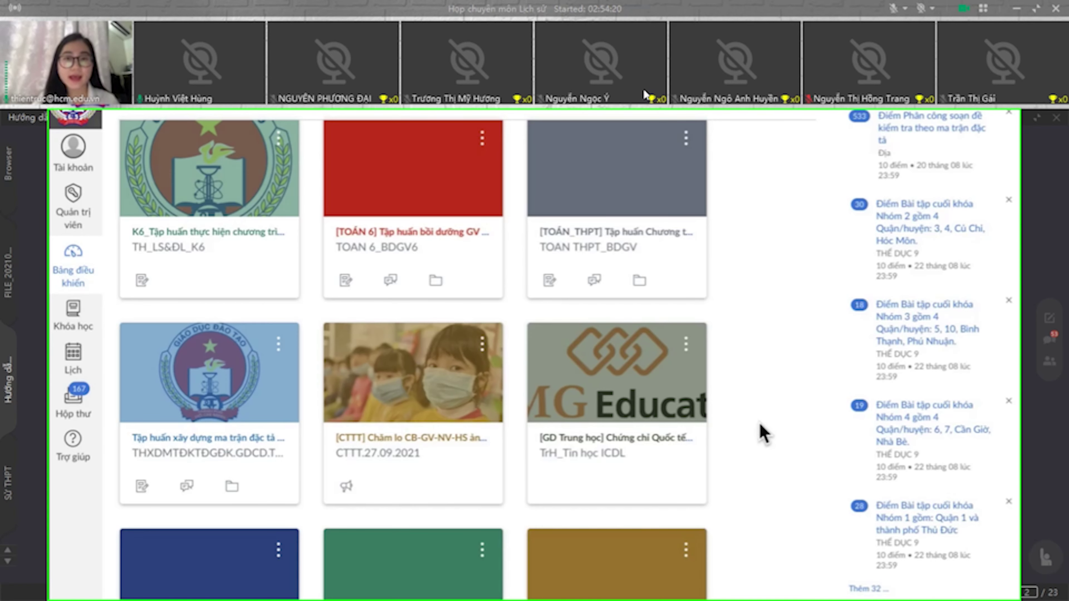
scroll(776, 333, up, 1)
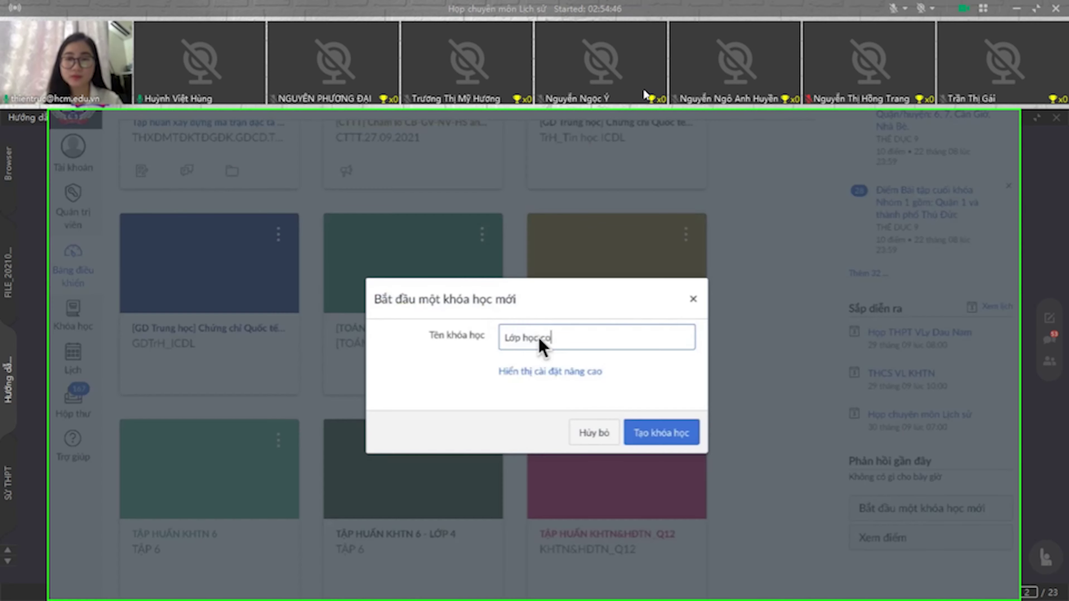
text(ô Trúc)
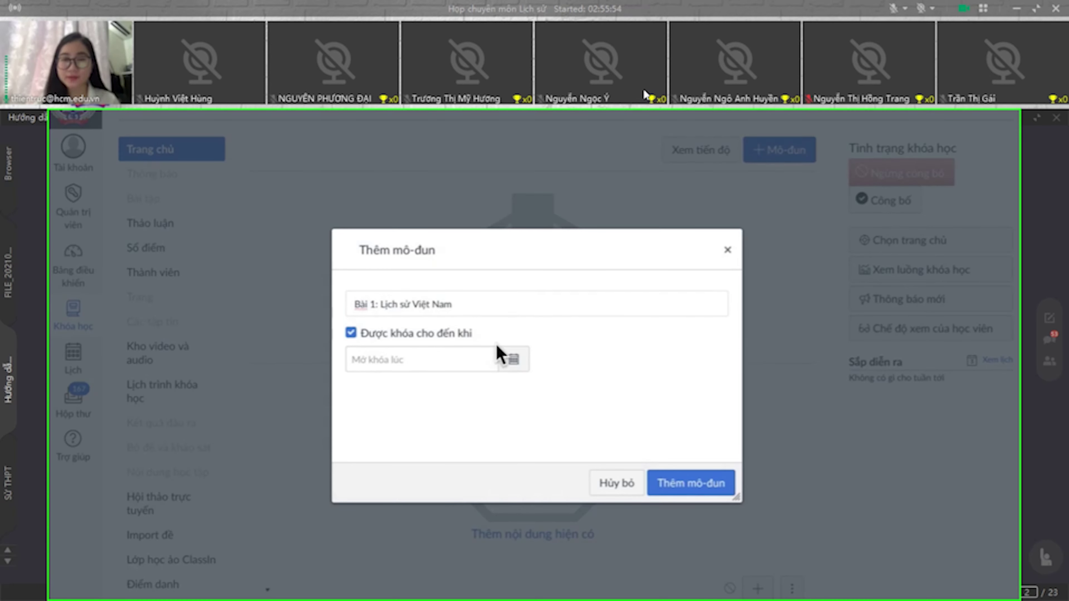
Step: Turn off the lock-until date for the module "Bài 1: Lịch sử Việt Nam" and add the module to the course
click(463, 332)
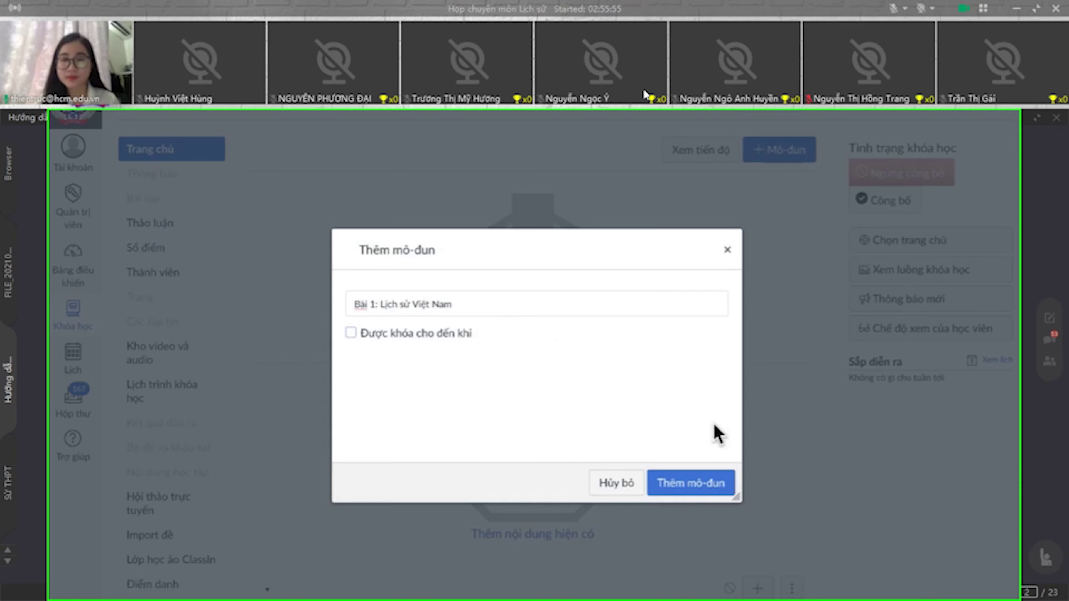
click(696, 489)
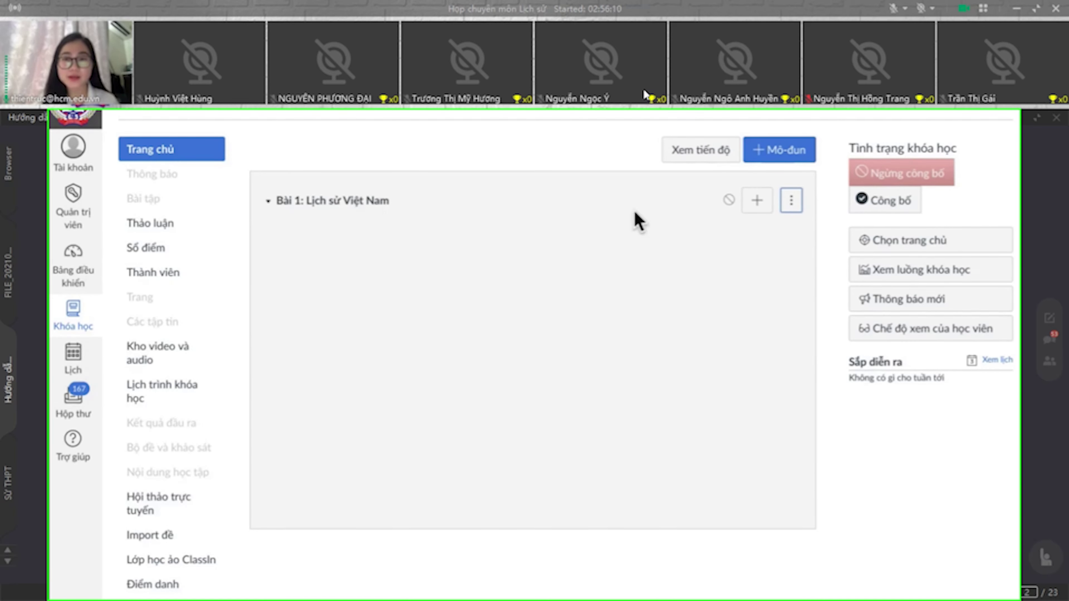
Step: Add the file TASK 1 PRACTICE.docx as a Tập tin item in the module "Bài 1: Lịch sử Việt Nam"
click(759, 207)
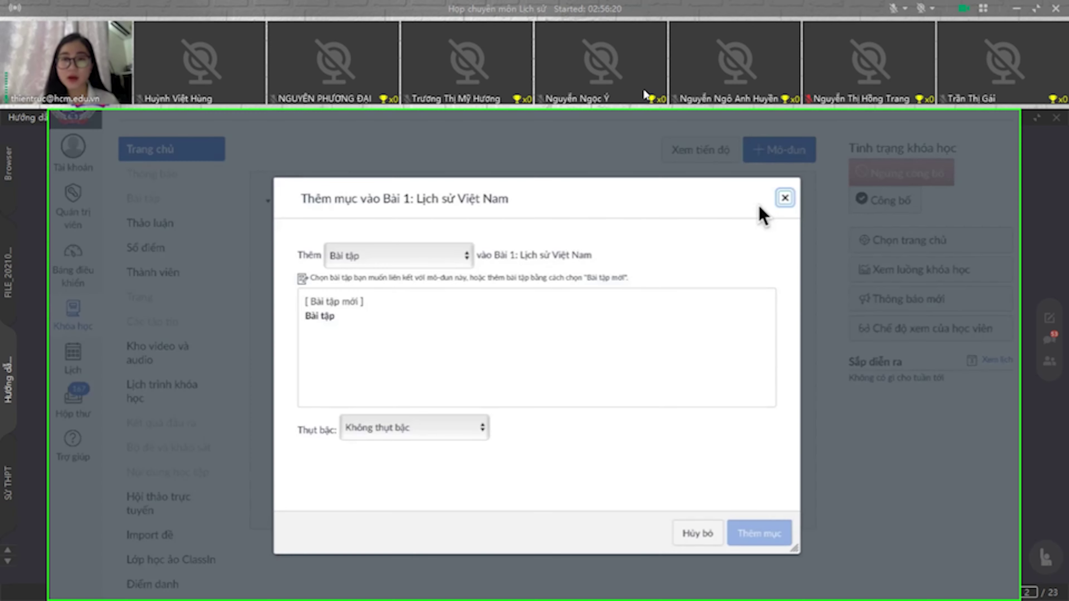
click(432, 258)
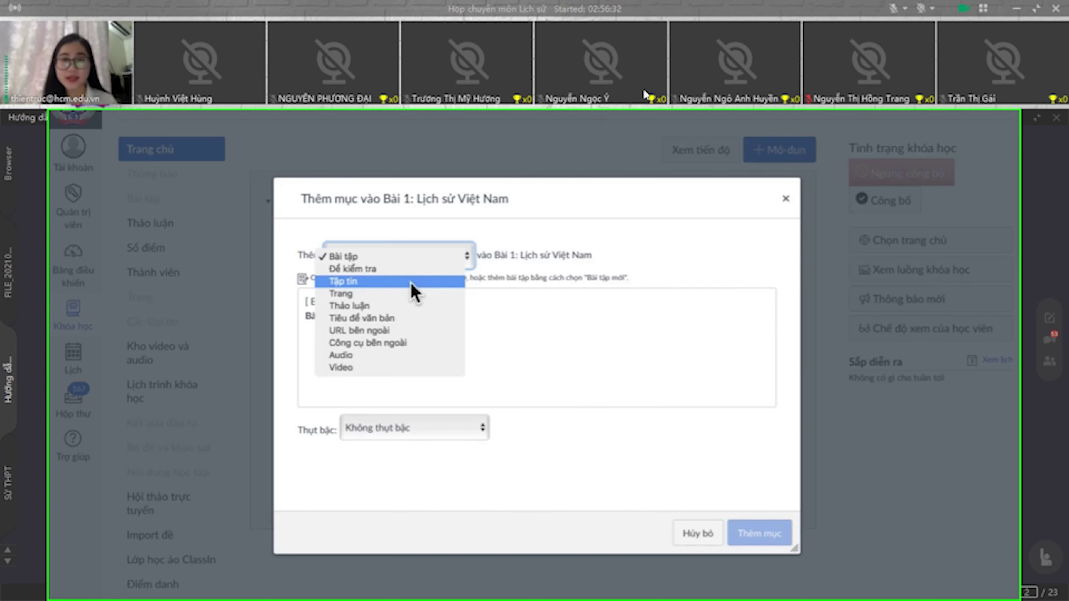
click(391, 285)
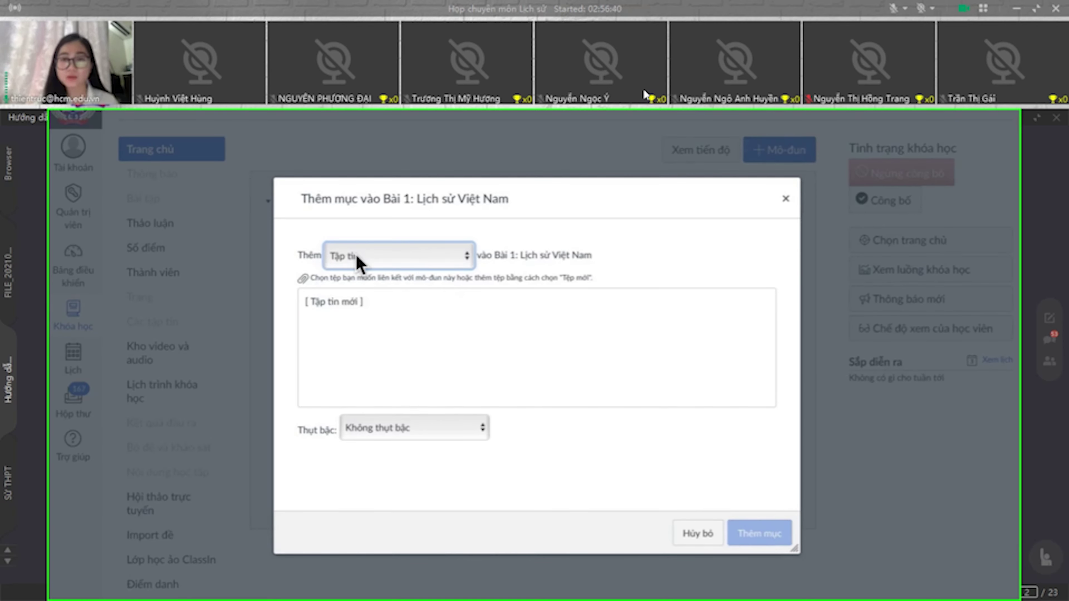
key(shift+Tab)
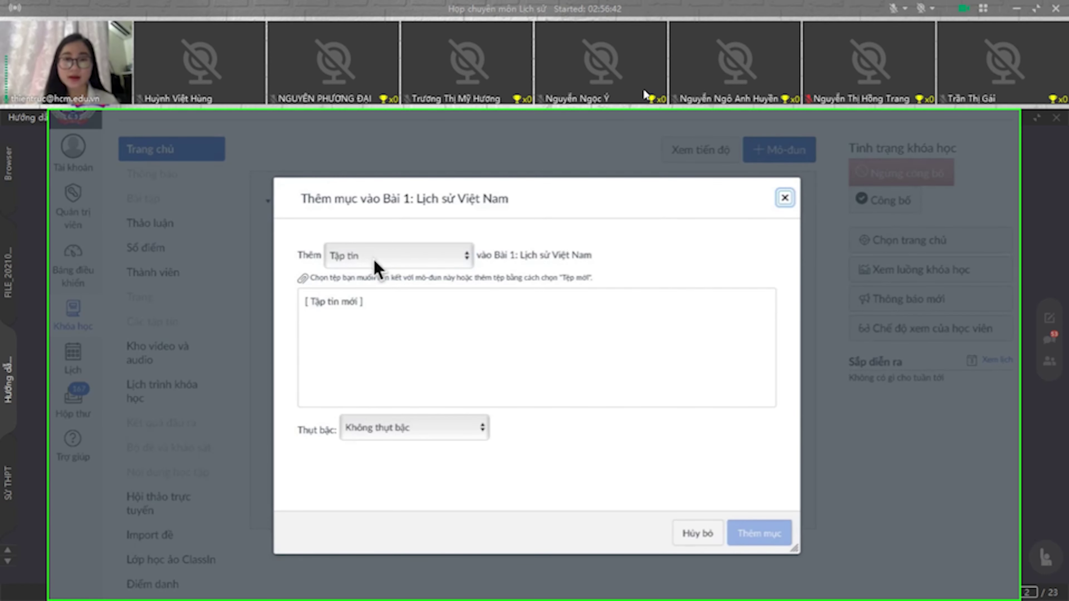
click(376, 268)
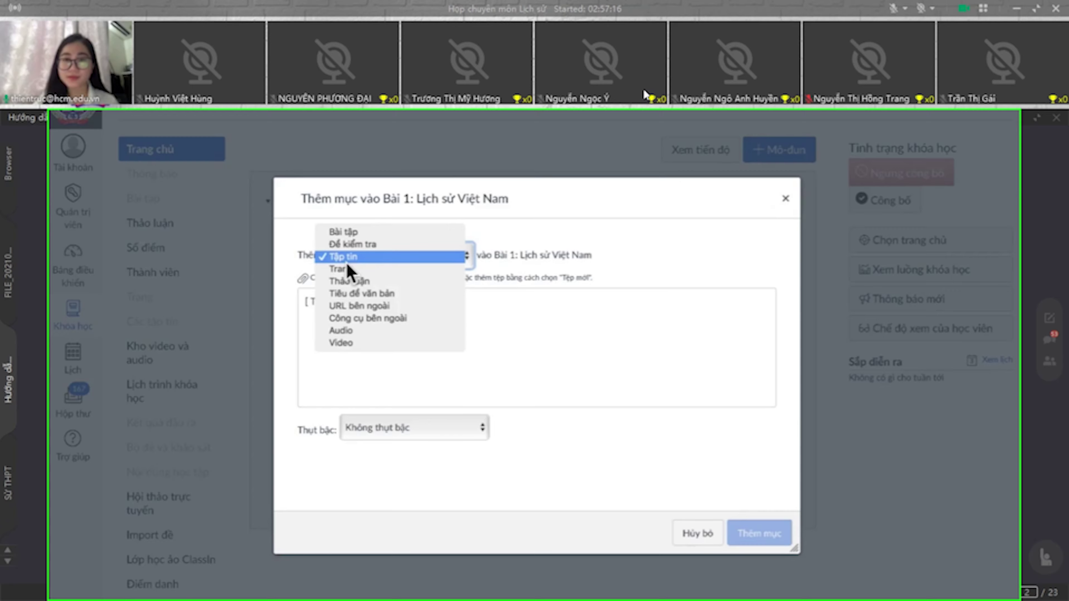
click(346, 262)
click(769, 541)
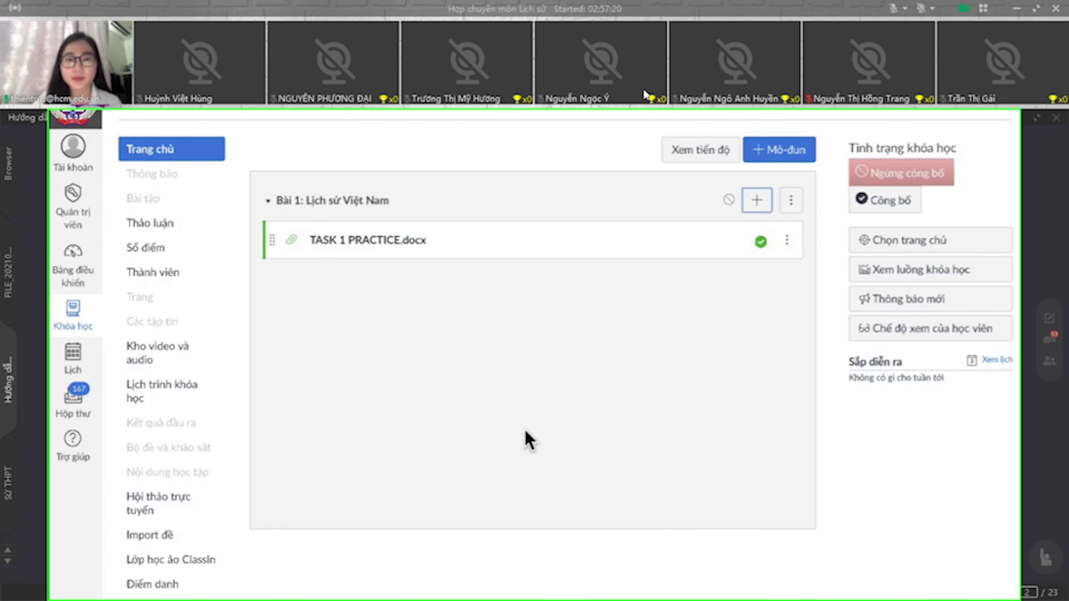
Step: Remove the duplicate file TASK 1 PRACTICE-2.docx from the module and publish the module
click(786, 280)
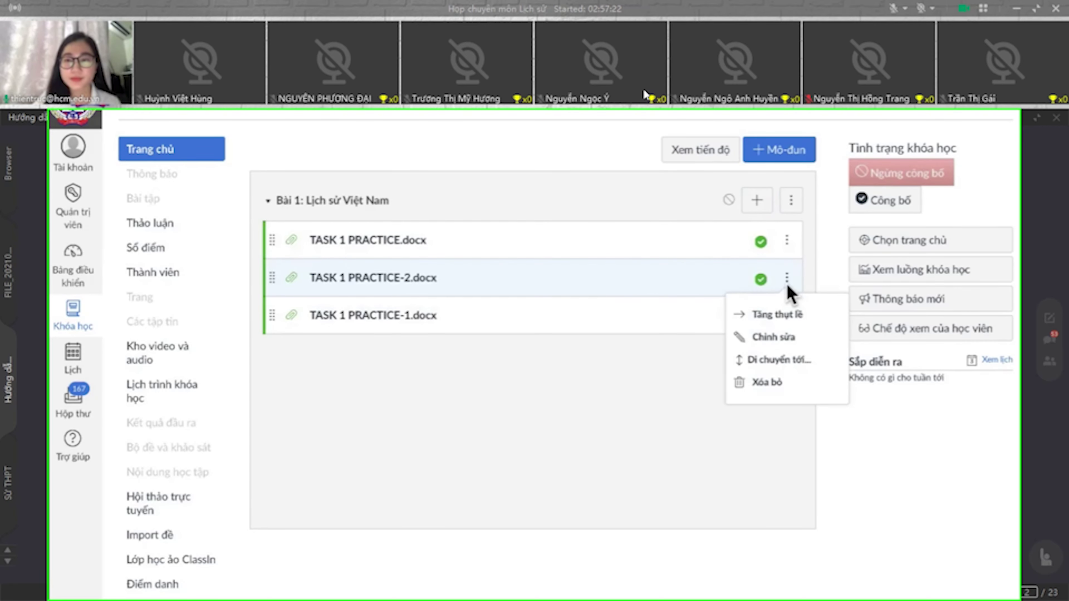
click(774, 390)
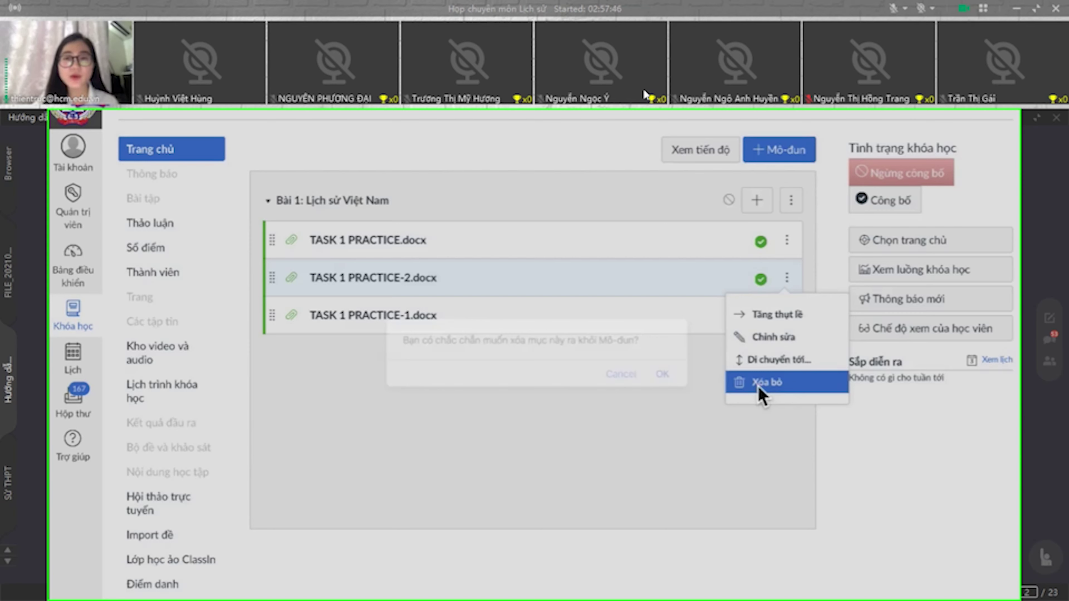
key(Return)
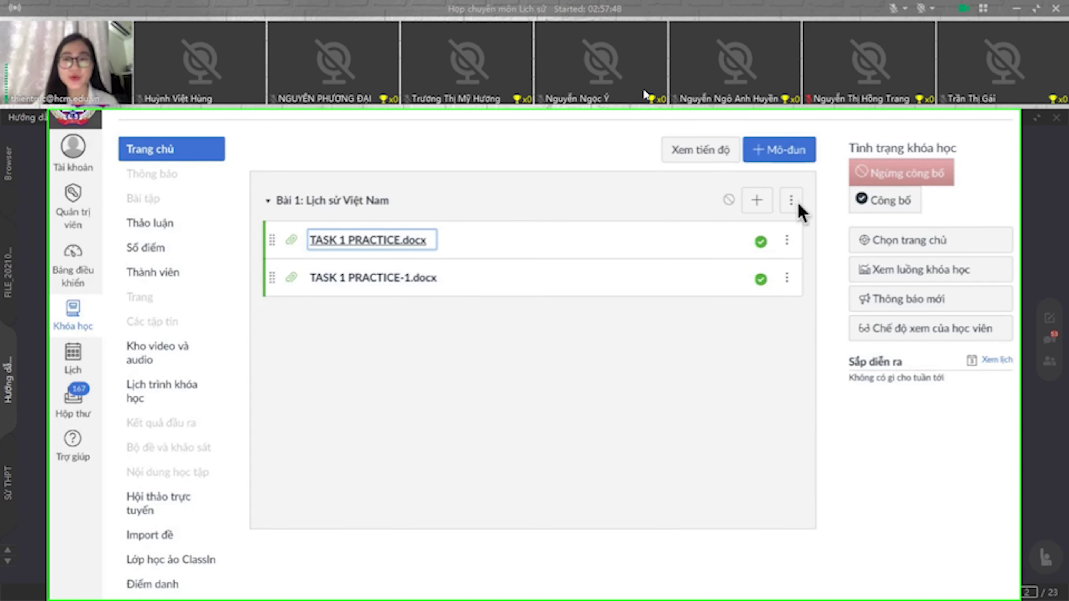
click(729, 199)
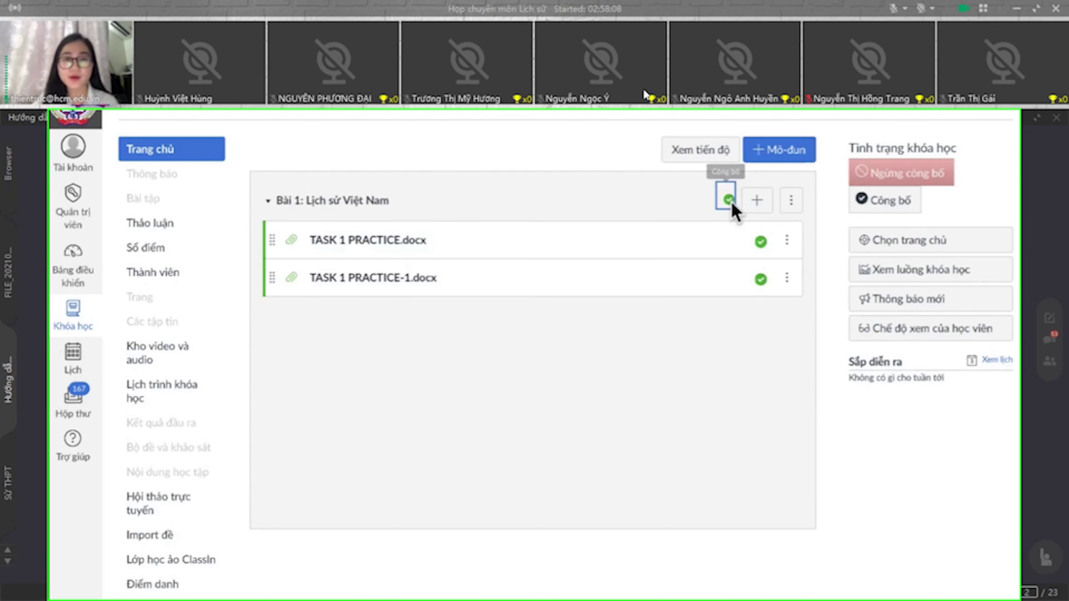
Step: Begin adding an item of type Đề kiểm tra to the module "Bài 1: Lịch sử Việt Nam", choosing to create a new one
click(756, 200)
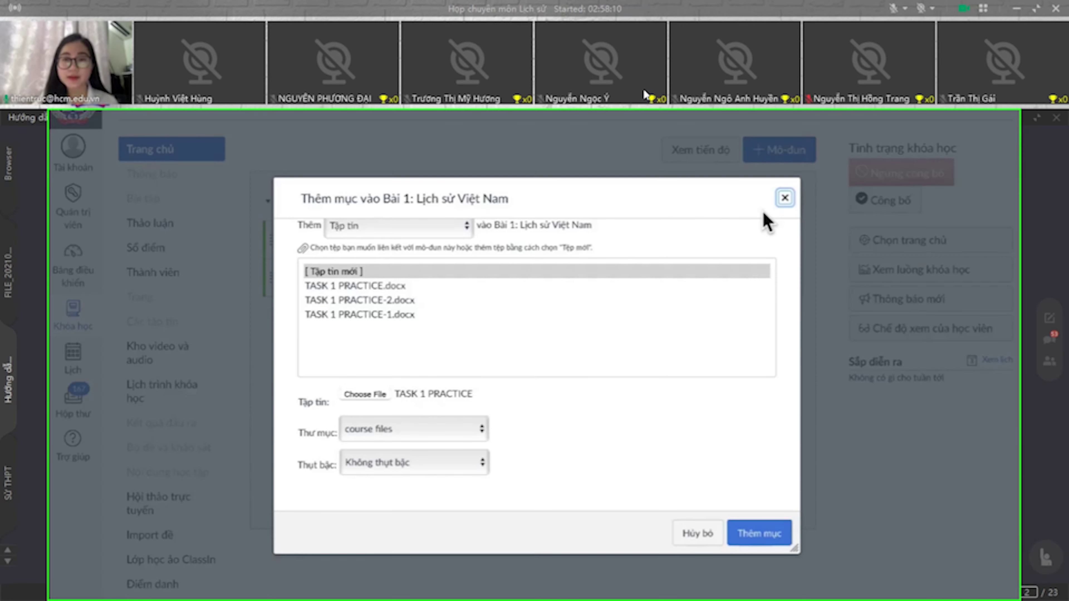
click(402, 235)
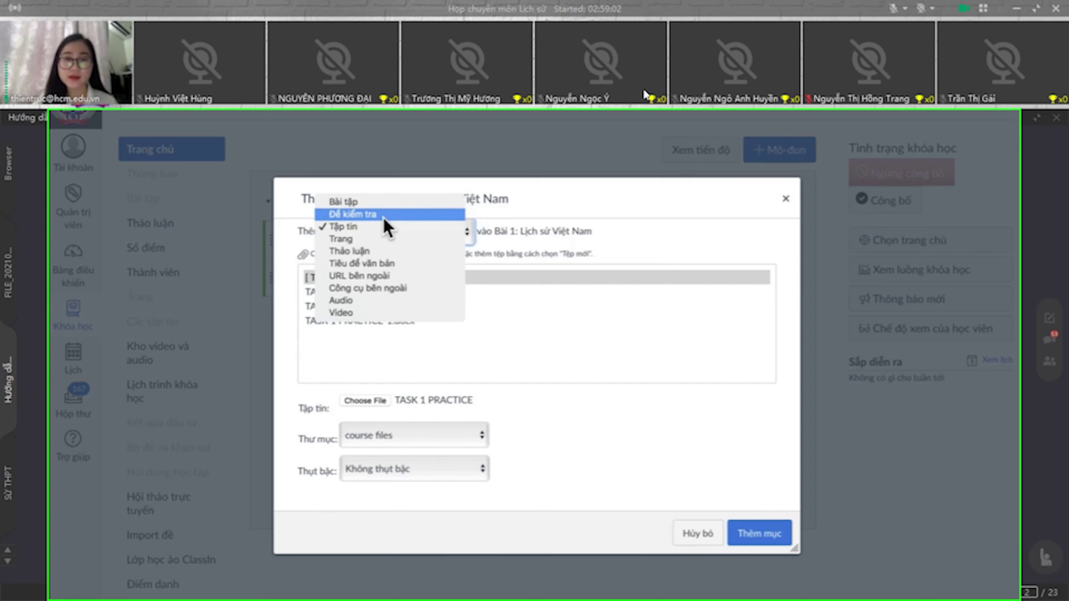
click(357, 218)
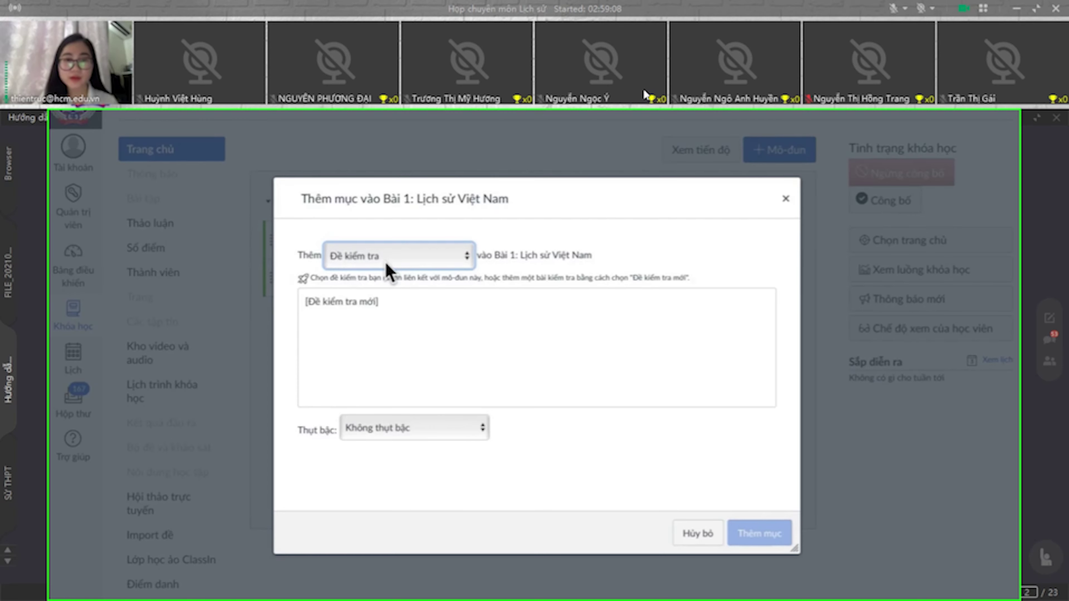
click(355, 302)
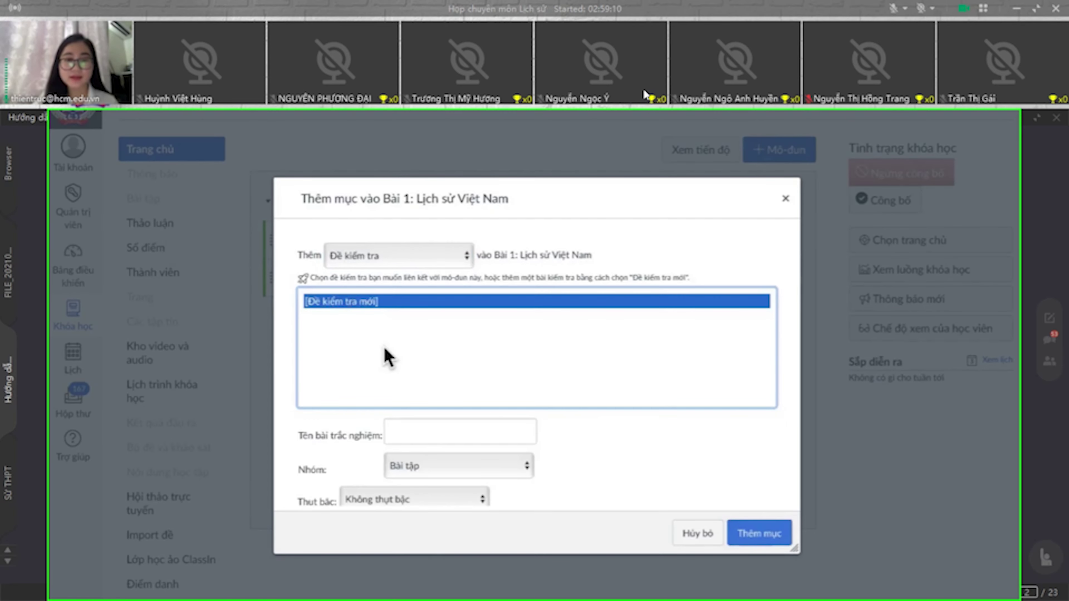
Step: Name the new quiz "Ôn tập bài 1"
click(416, 435)
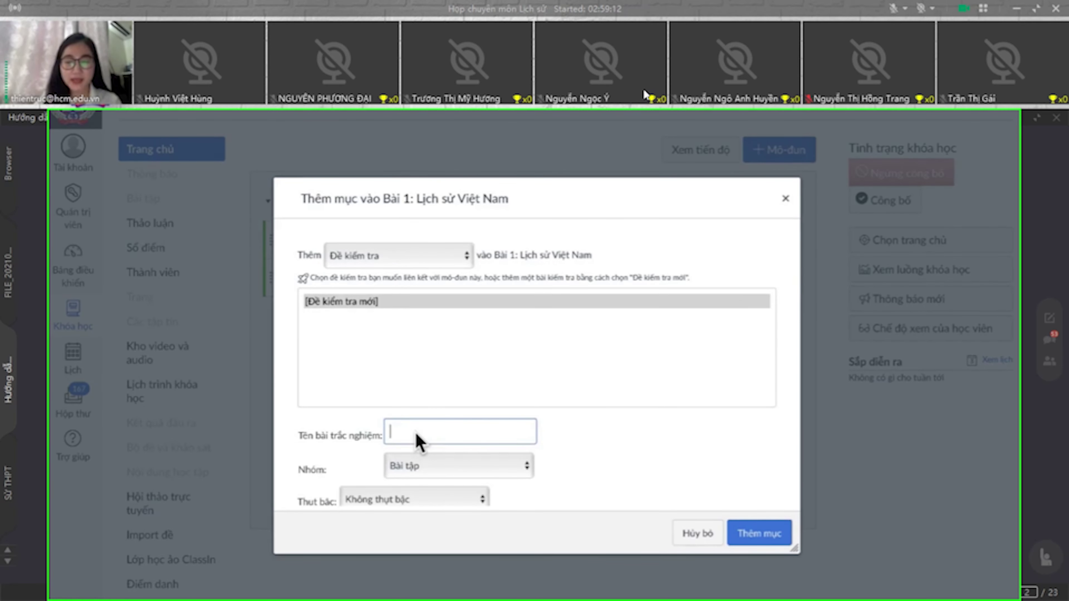
text(Bài)
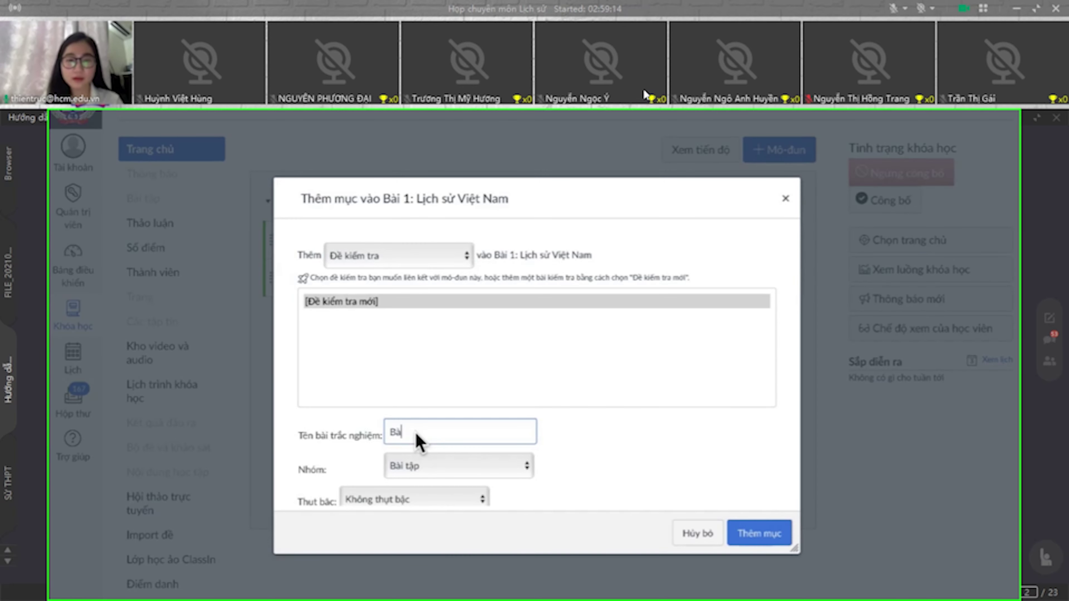
key(BackSpace)
key(BackSpace)
key(BackSpace)
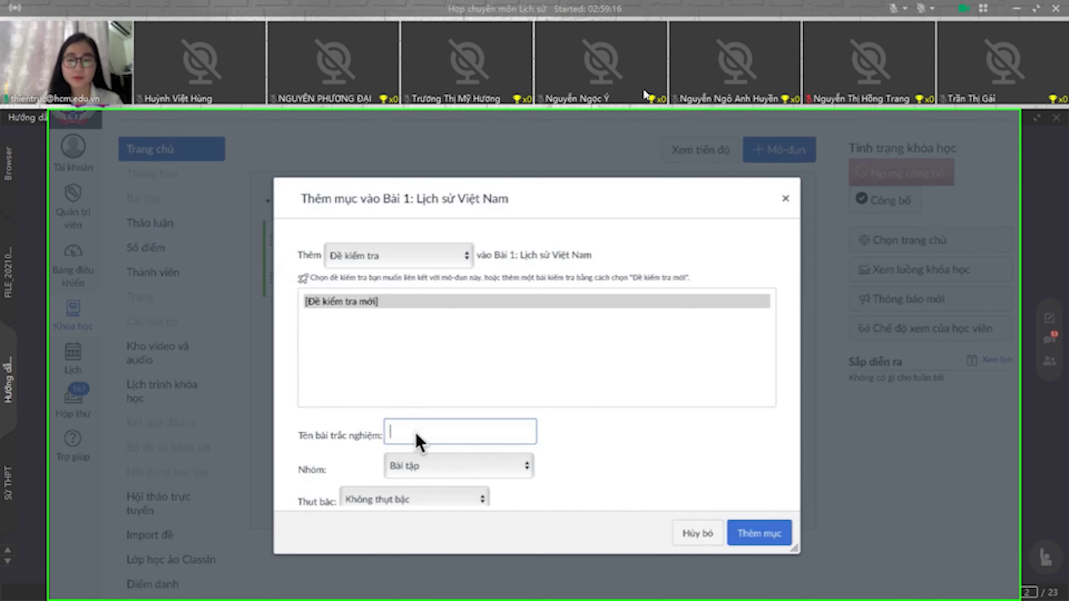
text(ở)
text(n t)
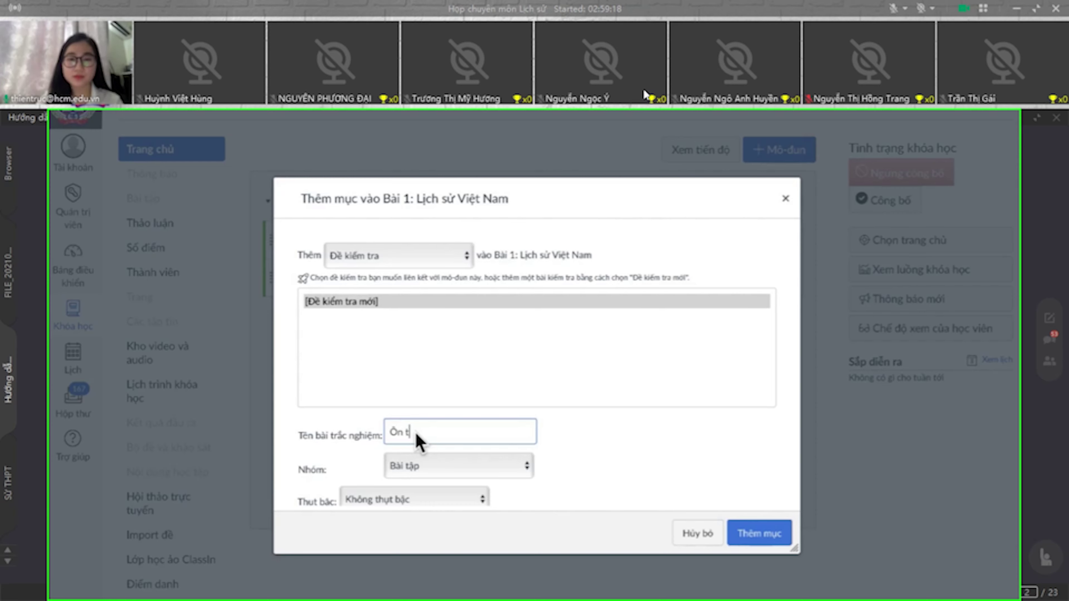
text(ập bài 1)
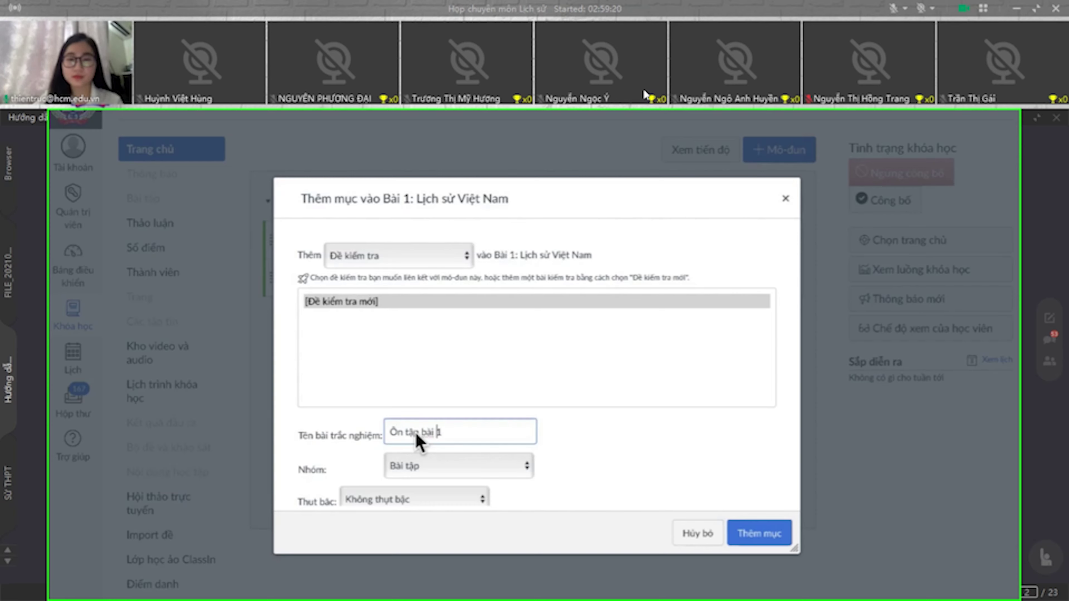
Step: Change the quiz name to "Câu hỏi ôn tập bài 1" and add the quiz to the module in the Bài tập group without indentation
key(Left)
key(Left)
key(Left)
key(Left)
text(Câu )
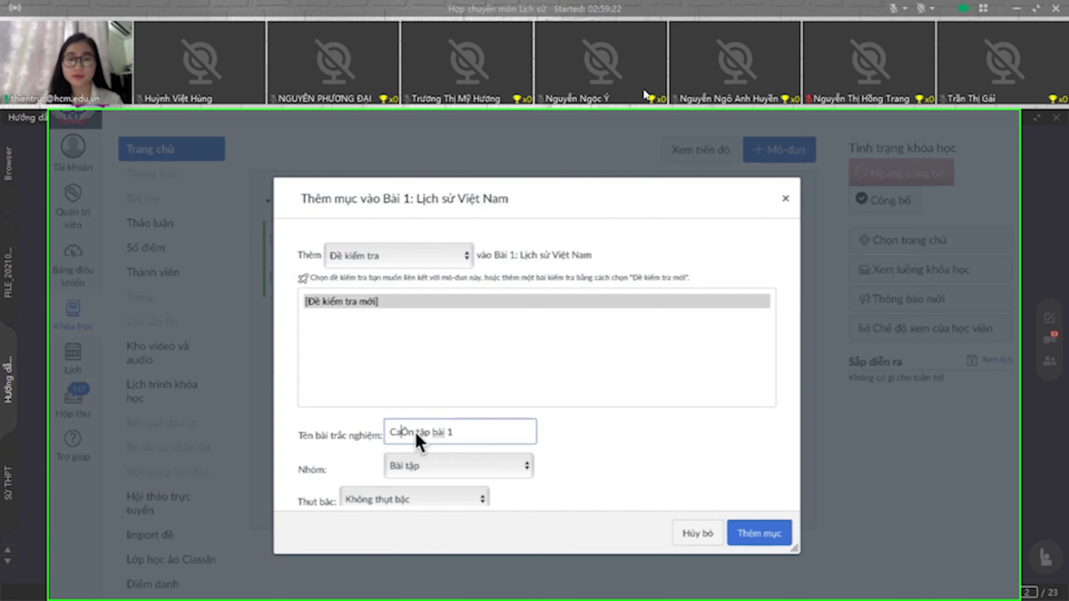
text(hỏi)
key(Delete)
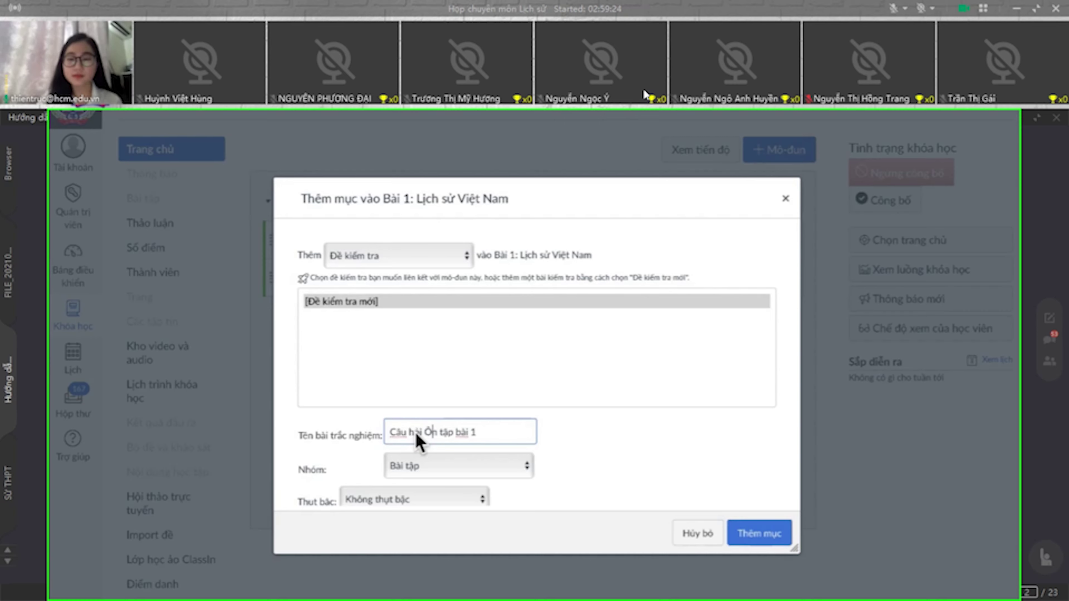
text(ô)
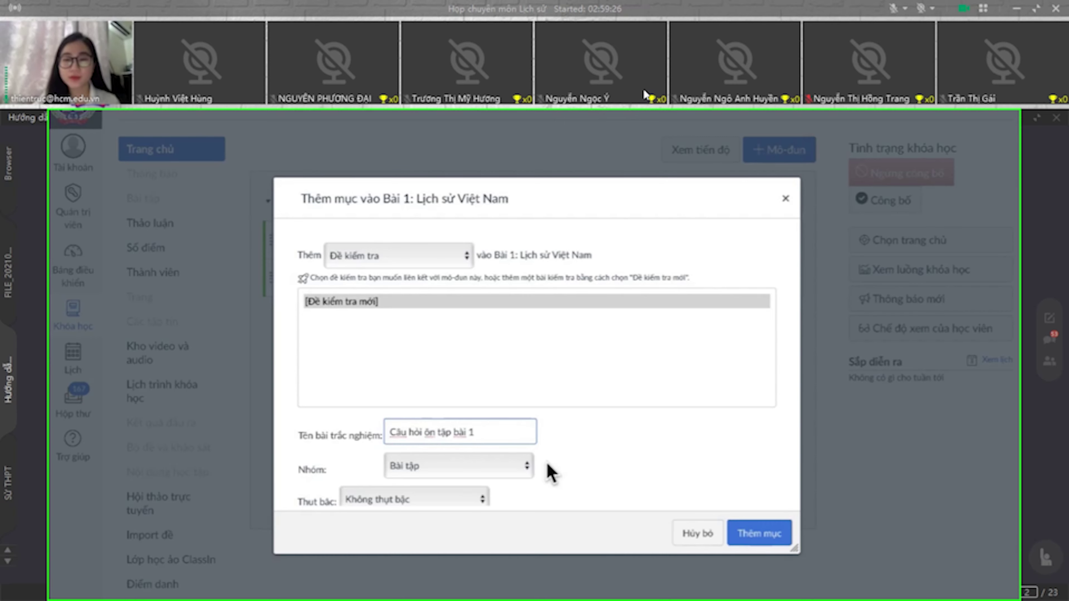
scroll(546, 471, down, 1)
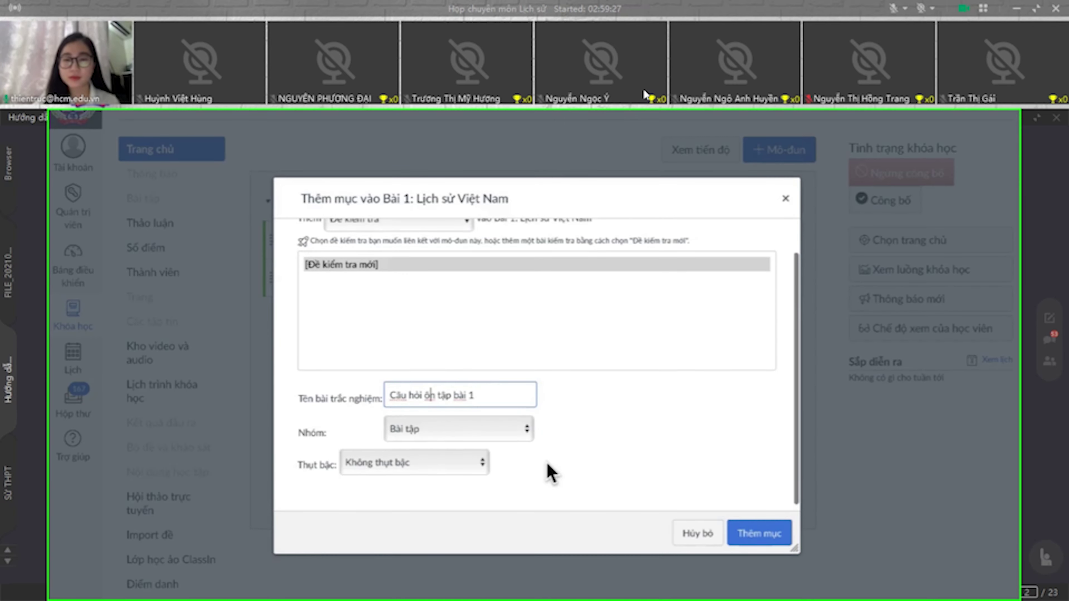
click(773, 540)
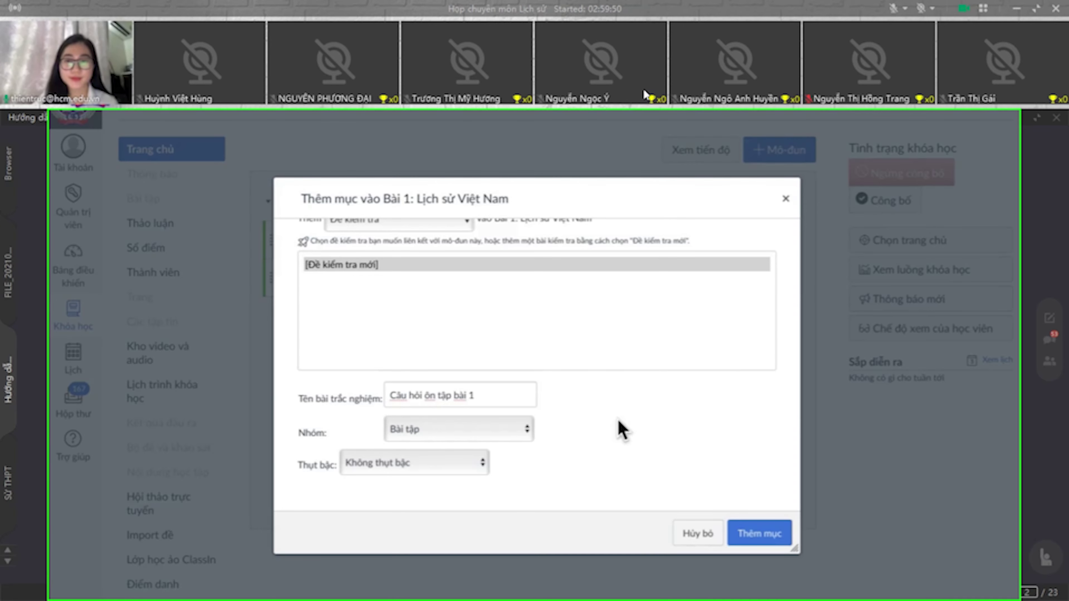
key(Return)
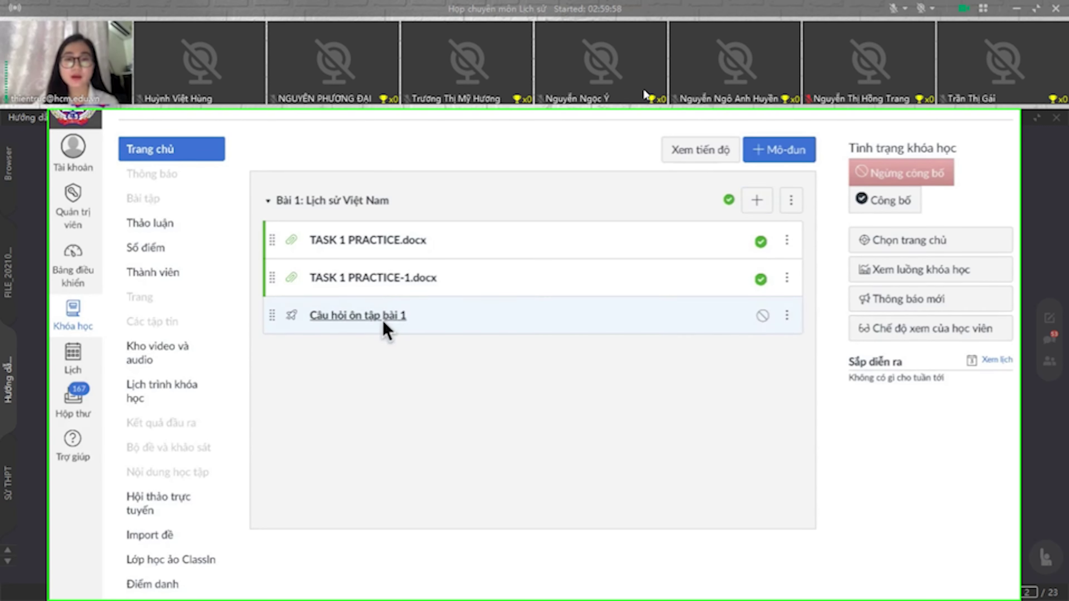
Step: Open the quiz "Câu hỏi ôn tập bài 1" for editing and begin its instructions with "Đây là bài kiểm tra lấy điểm thường xuyên của các em."
click(343, 319)
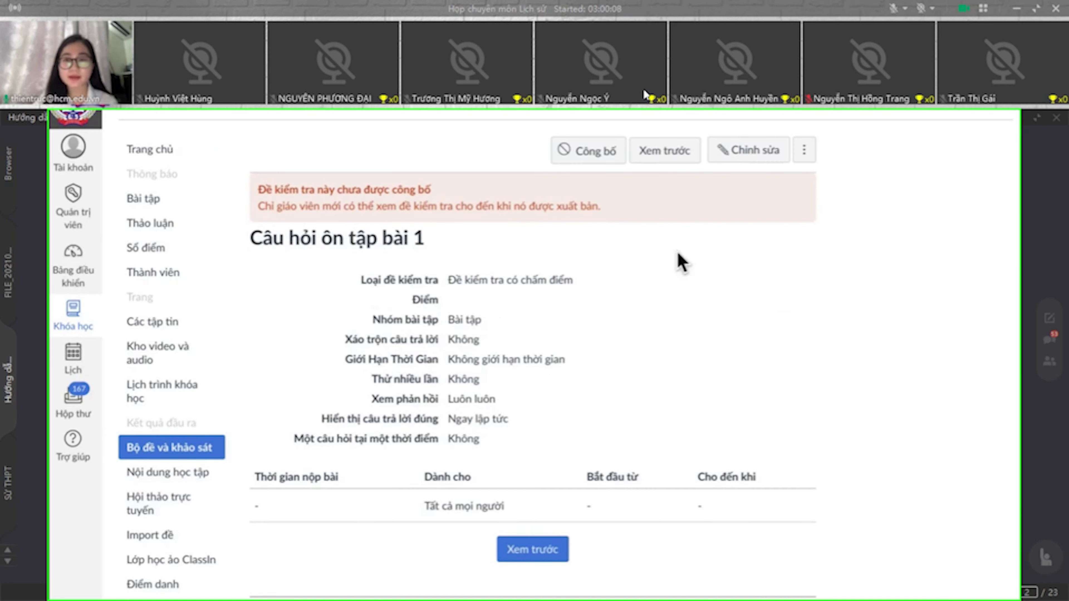
click(748, 156)
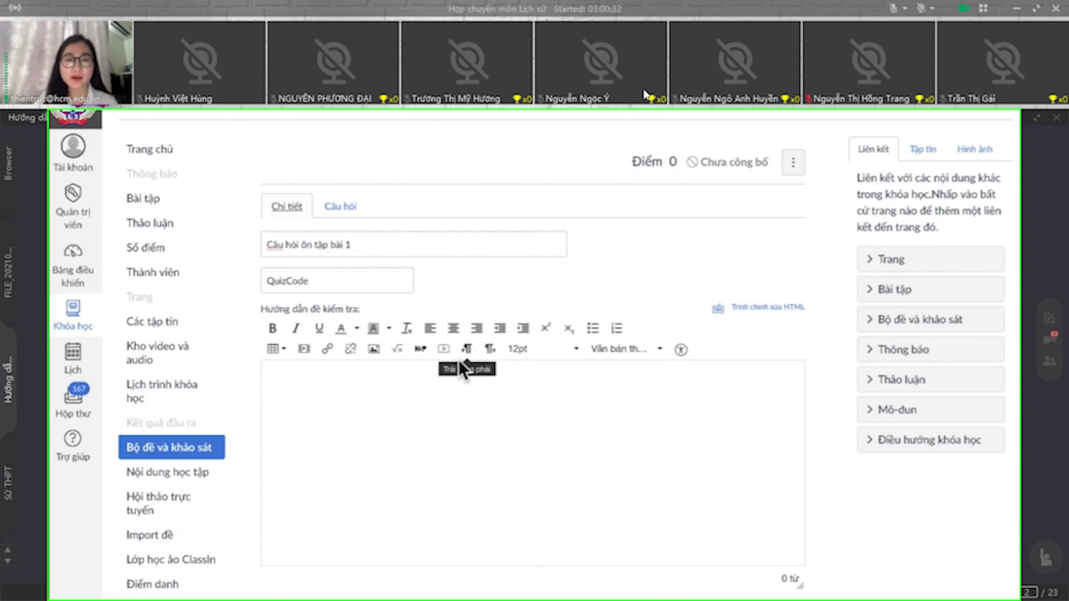
click(289, 376)
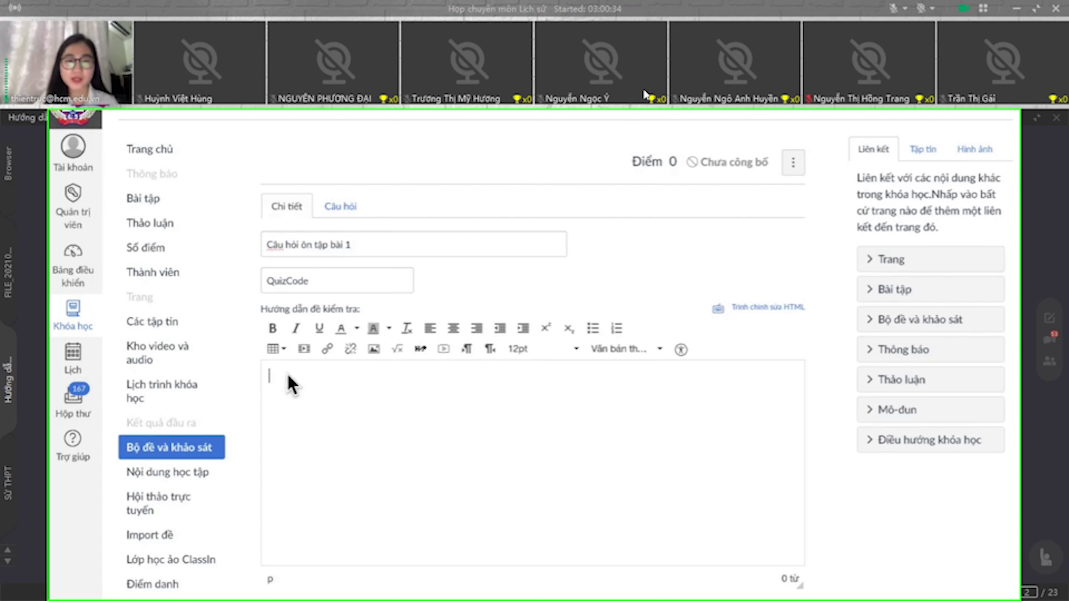
text(Đây là)
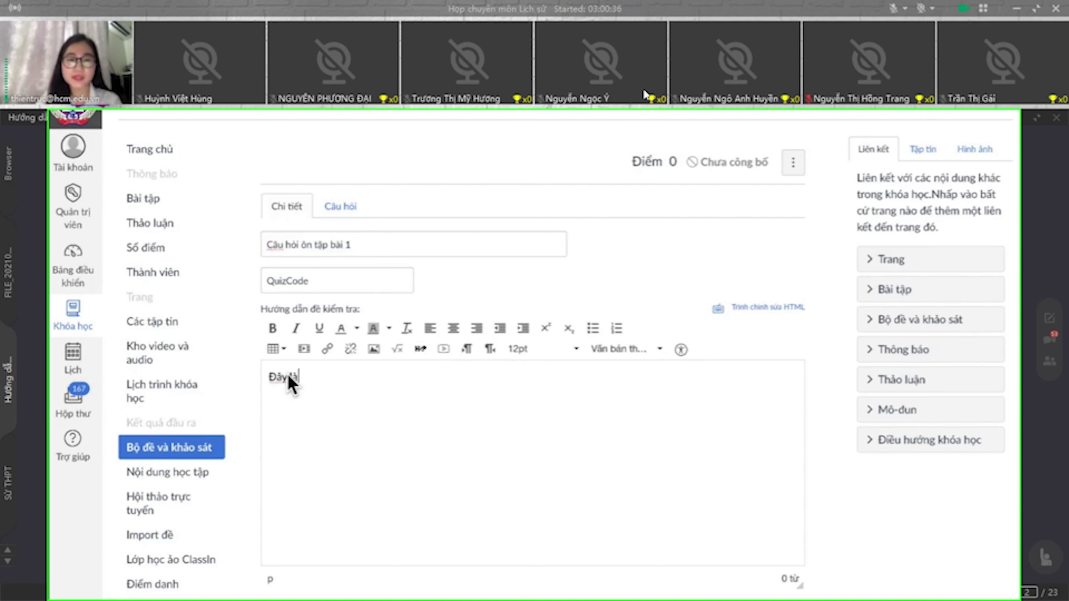
text( bài k)
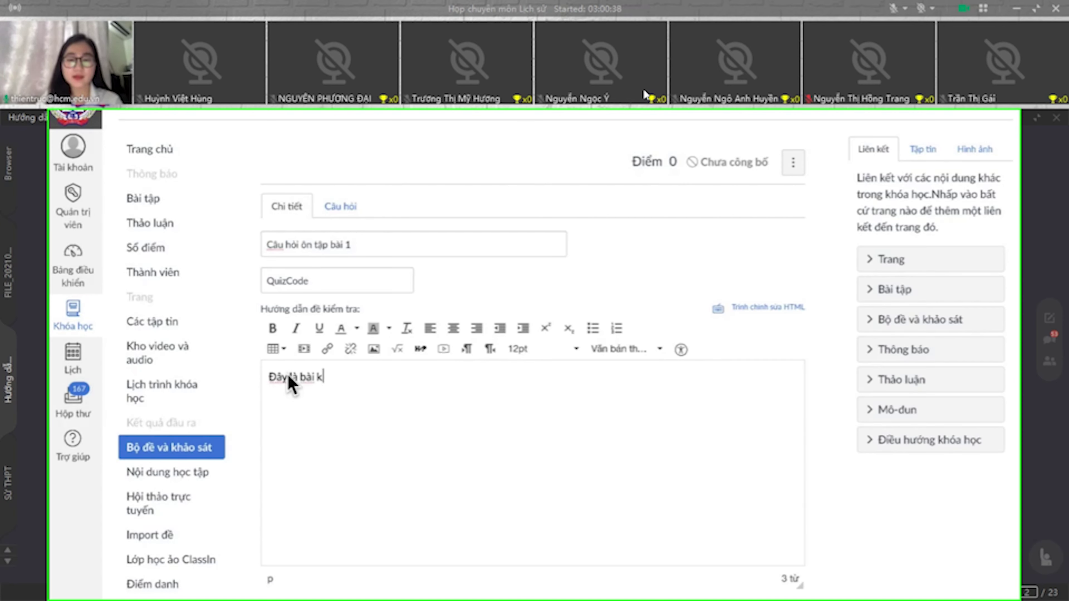
text(iểm tra lấy)
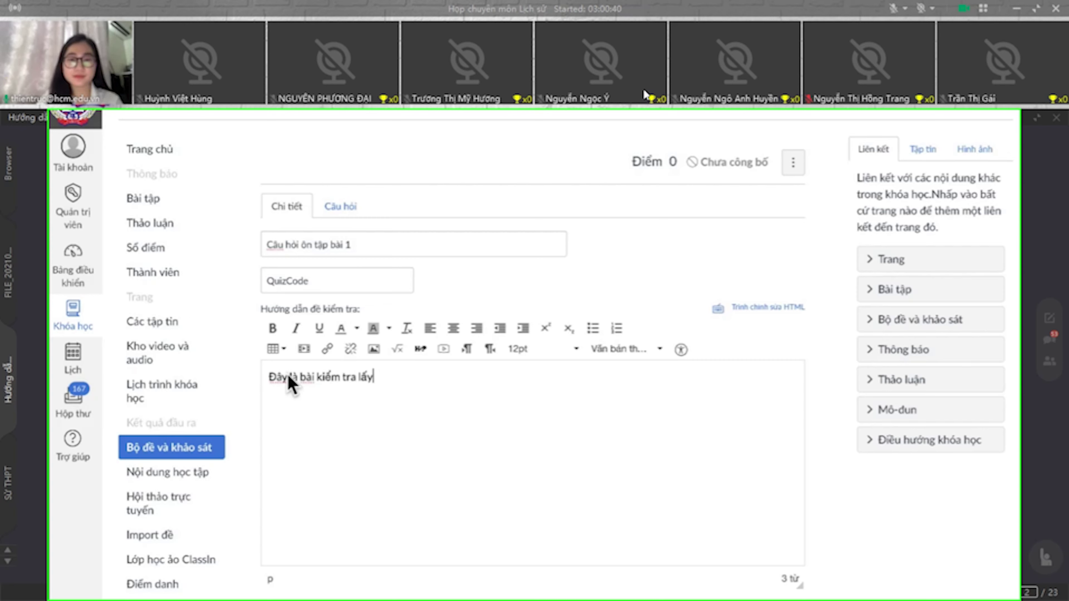
text( điểm thuờn)
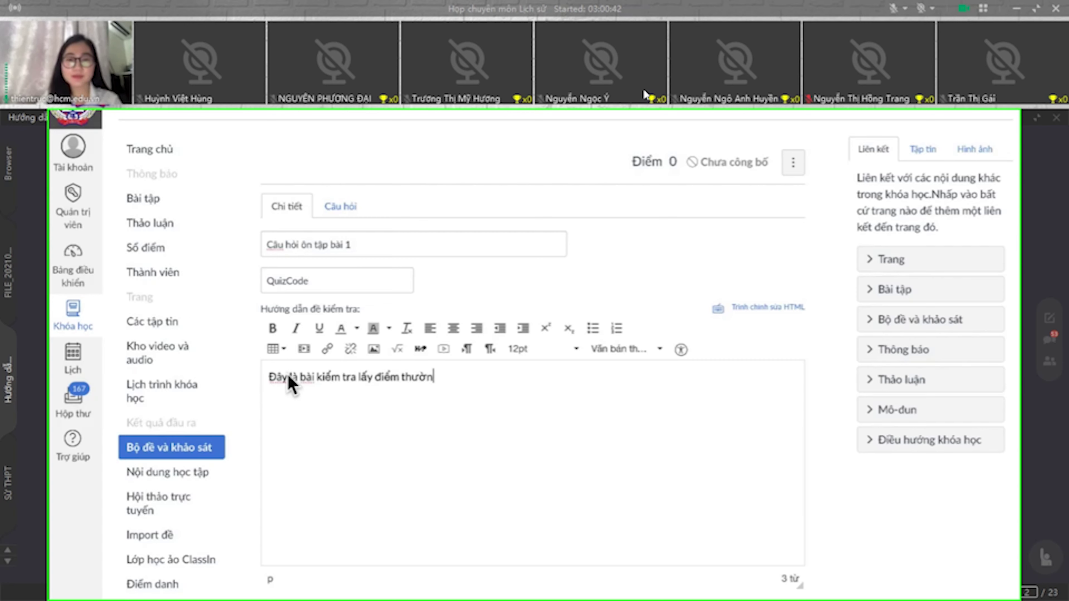
text(g xuyên của cac em.)
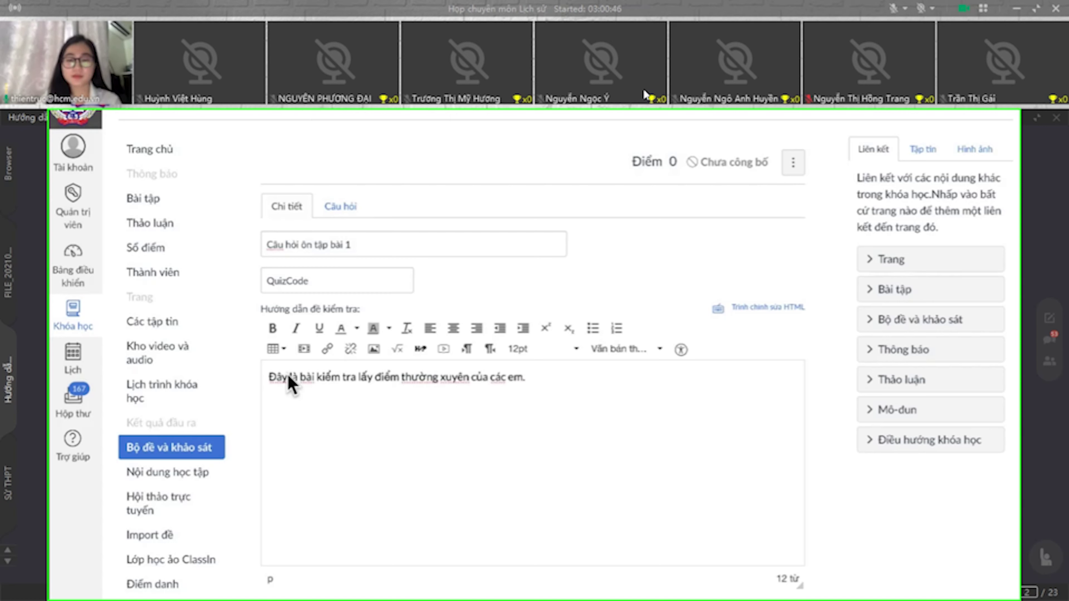
Step: Add the lines "Gồm: 15 câu hỏi" and "Thời gian: 15 phút." to the quiz instructions
text(Gôồm)
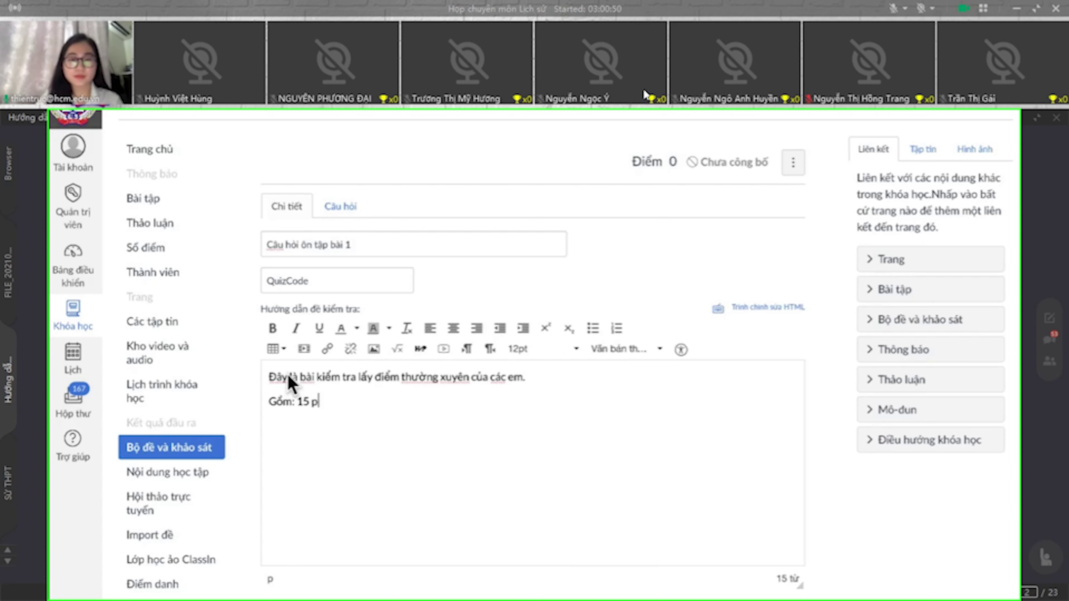
text(: 15 caâu hỏi)
text(T)
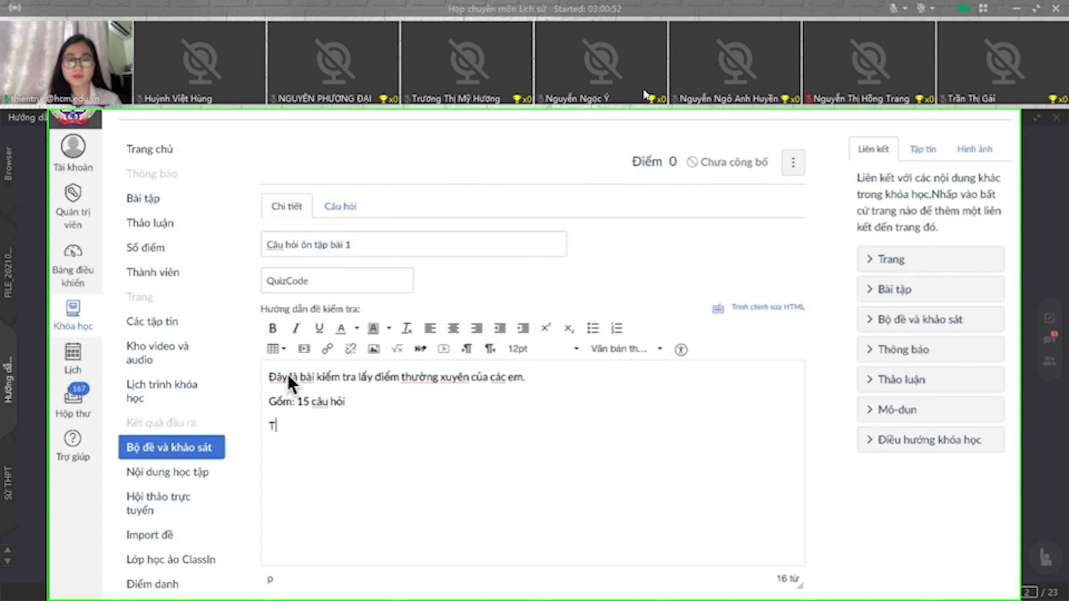
text(hời gian )
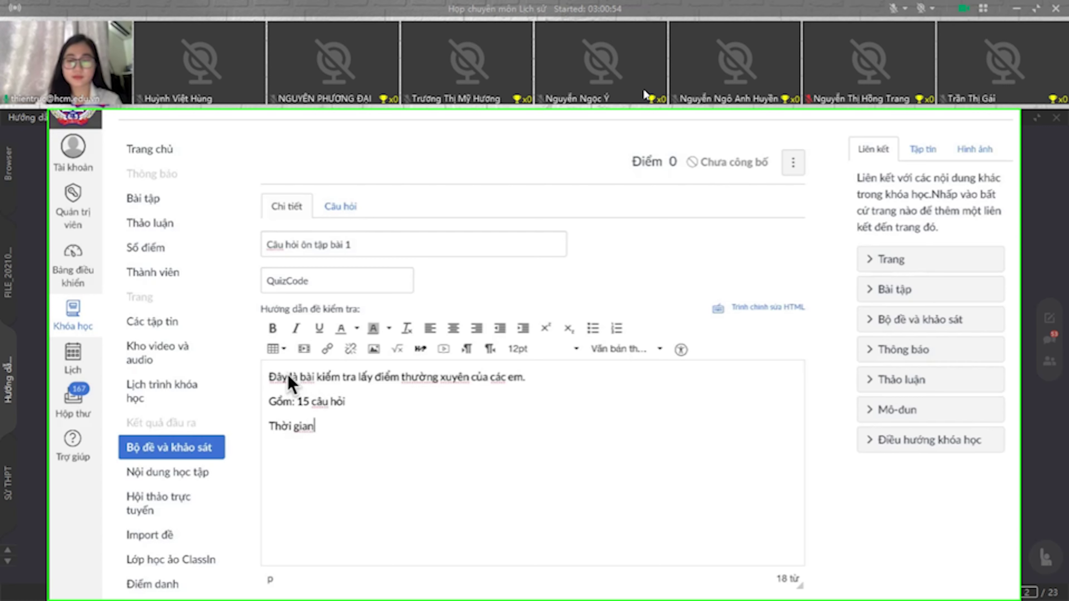
text( 15 phút.)
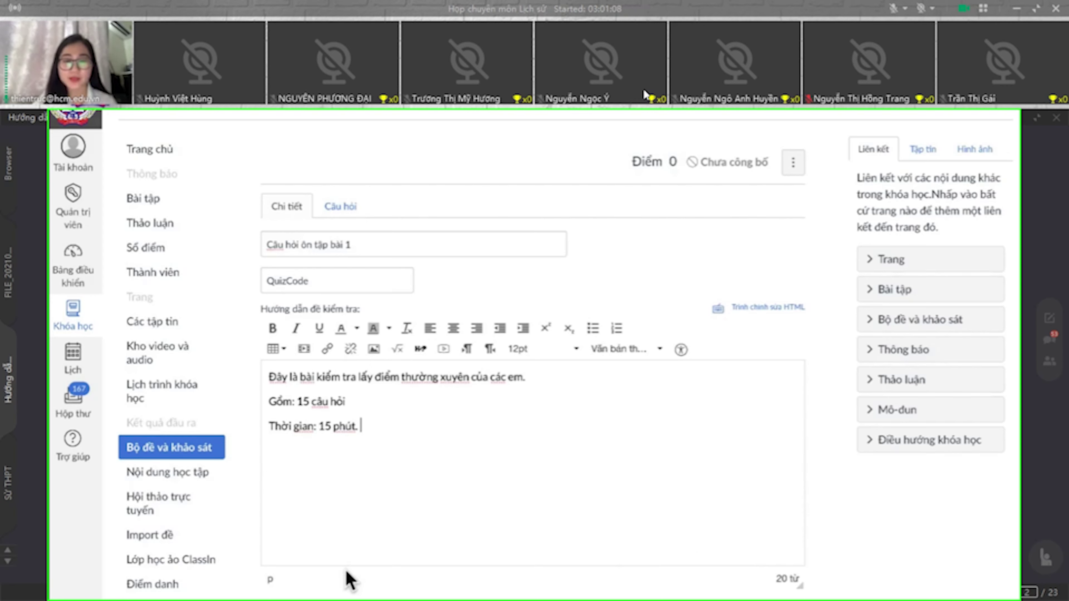
Step: Review the choices for Dạng đề kiểm tra (K12) and Dạng đề kiểm tra, keeping Trắc nghiệm kiến thức and Đề kiểm tra có chấm điểm
scroll(393, 395, down, 1)
scroll(392, 388, down, 10)
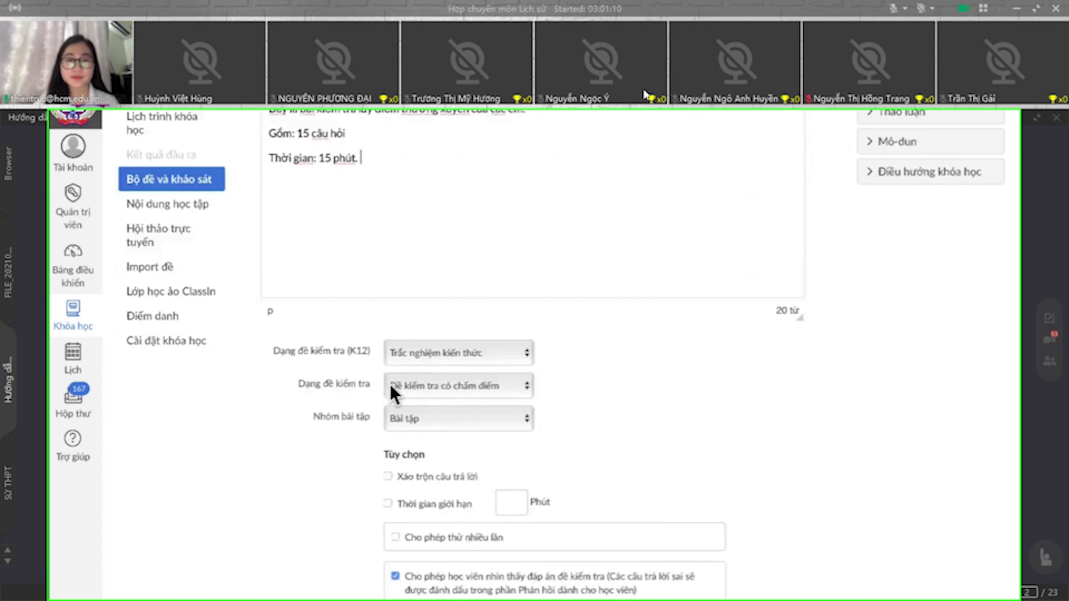
scroll(391, 387, up, 3)
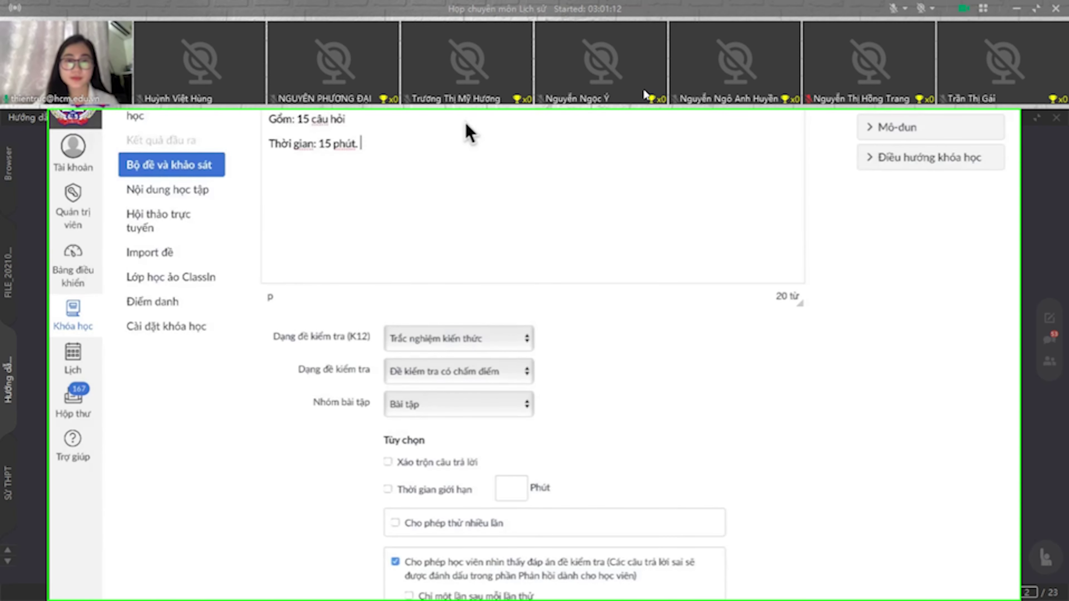
scroll(362, 277, up, 5)
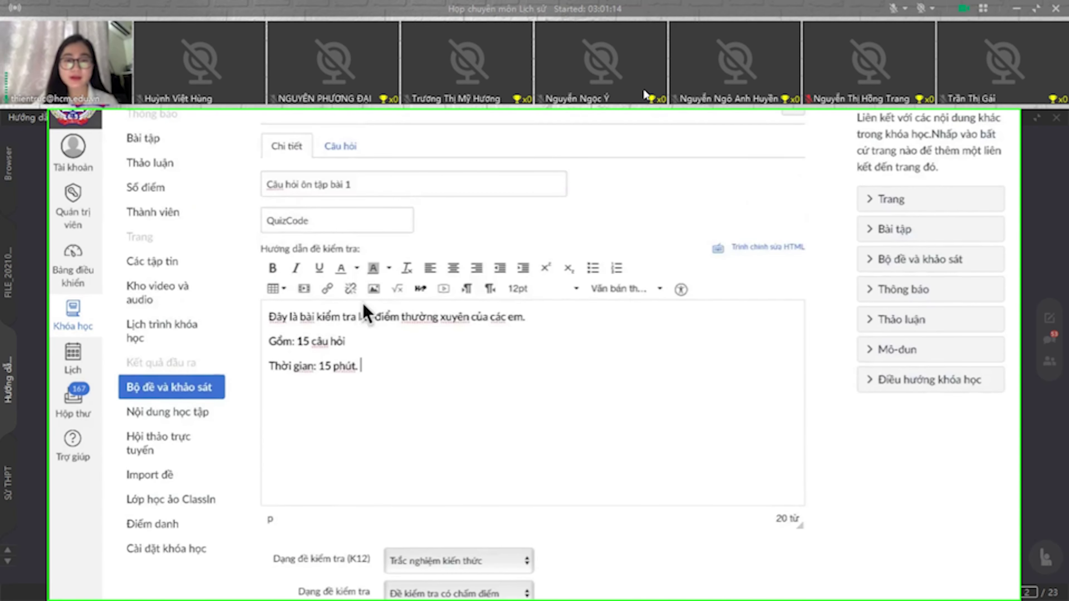
scroll(351, 505, down, 3)
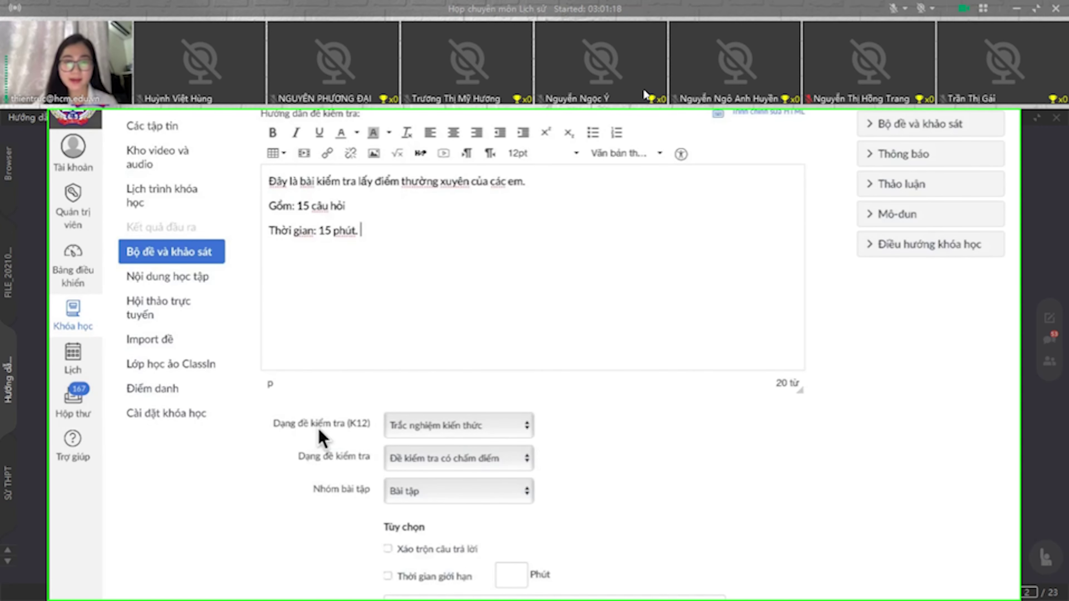
click(526, 426)
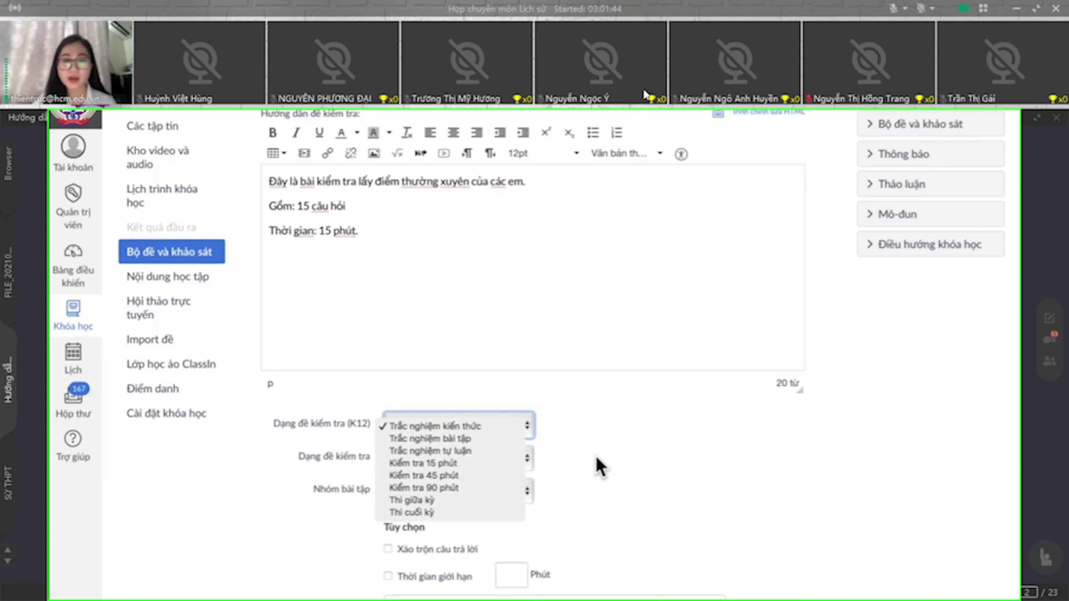
click(595, 442)
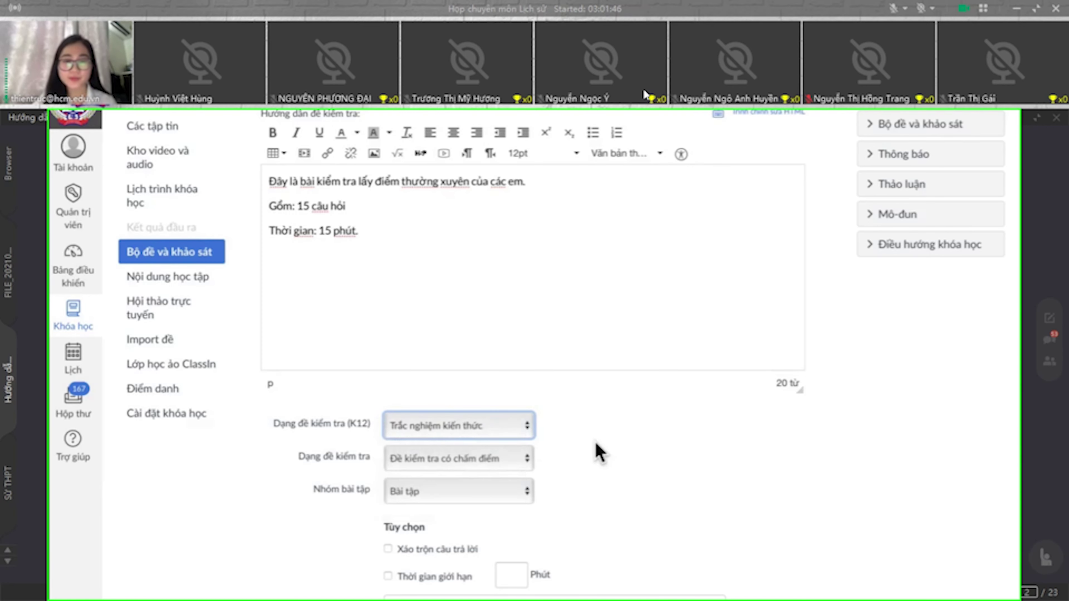
click(465, 463)
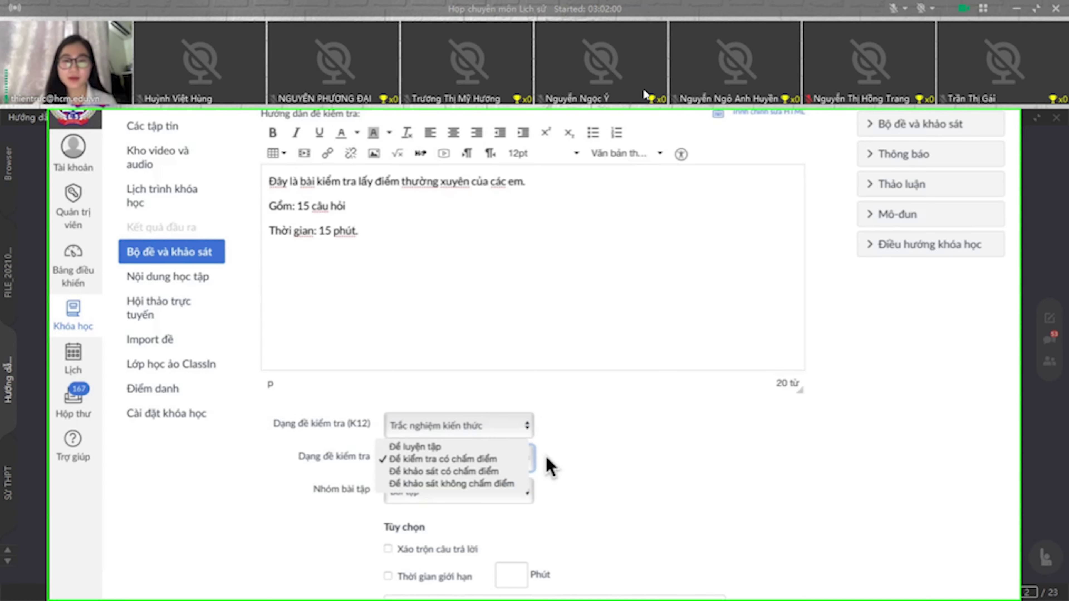
click(581, 433)
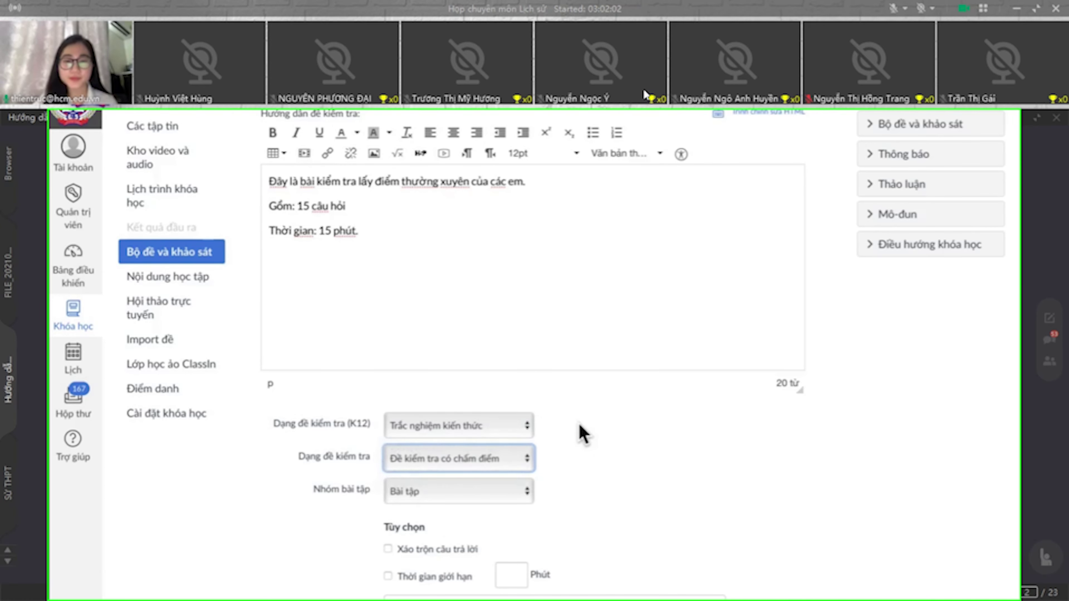
scroll(394, 536, down, 2)
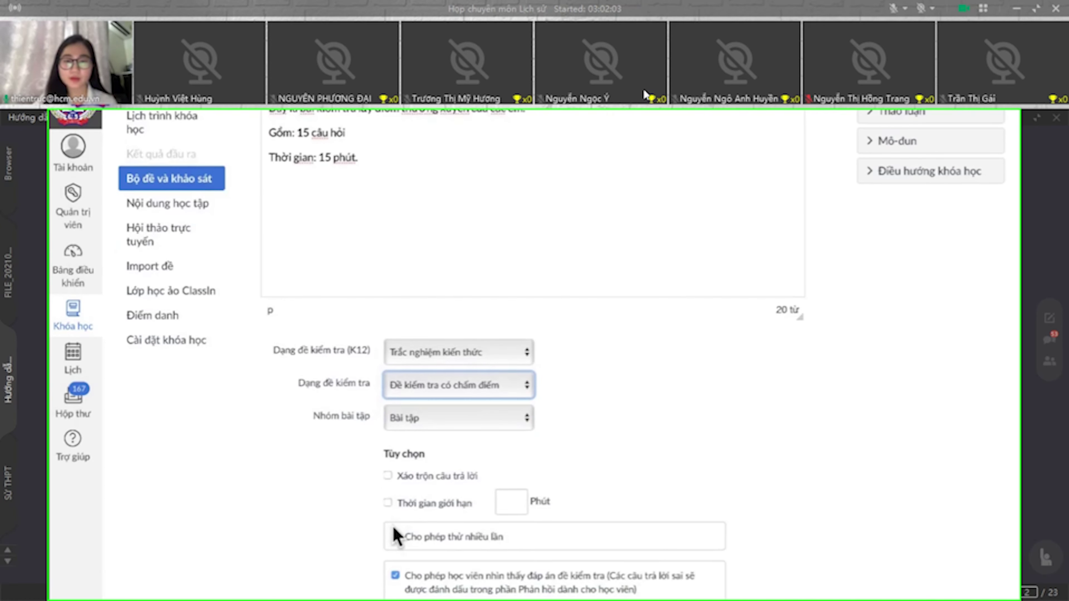
click(450, 370)
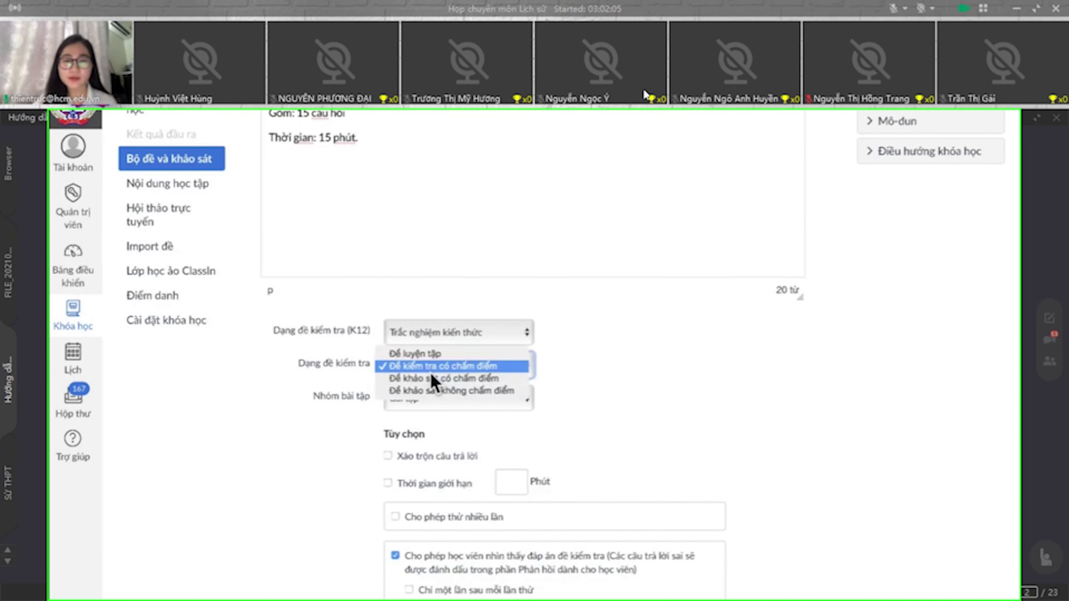
click(451, 370)
Step: Enable the quiz options Xáo trộn câu trả lời and Thời gian giới hạn
scroll(529, 404, down, 4)
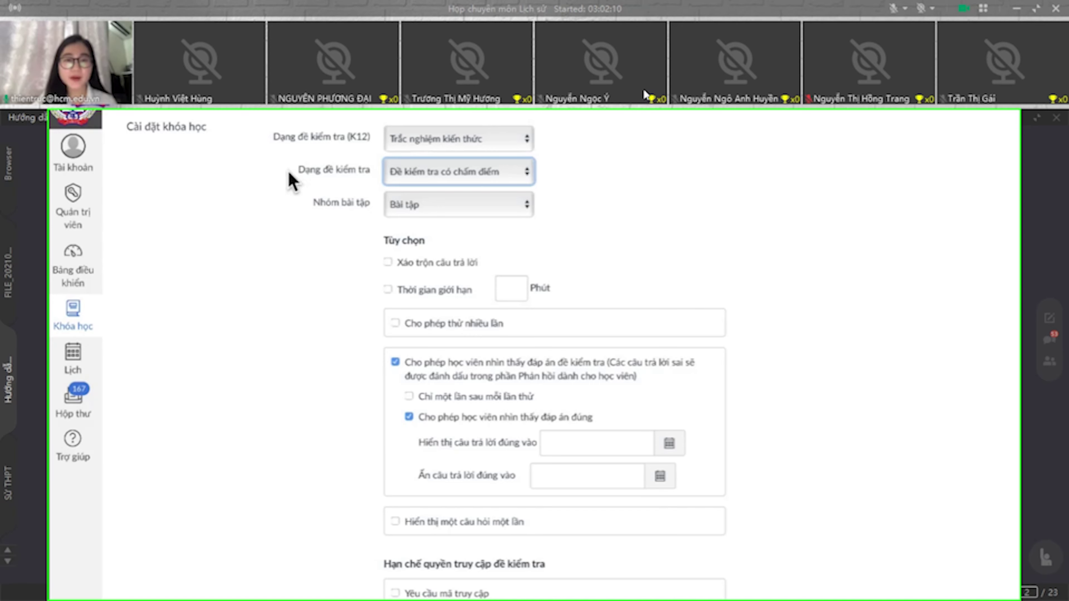
click(388, 245)
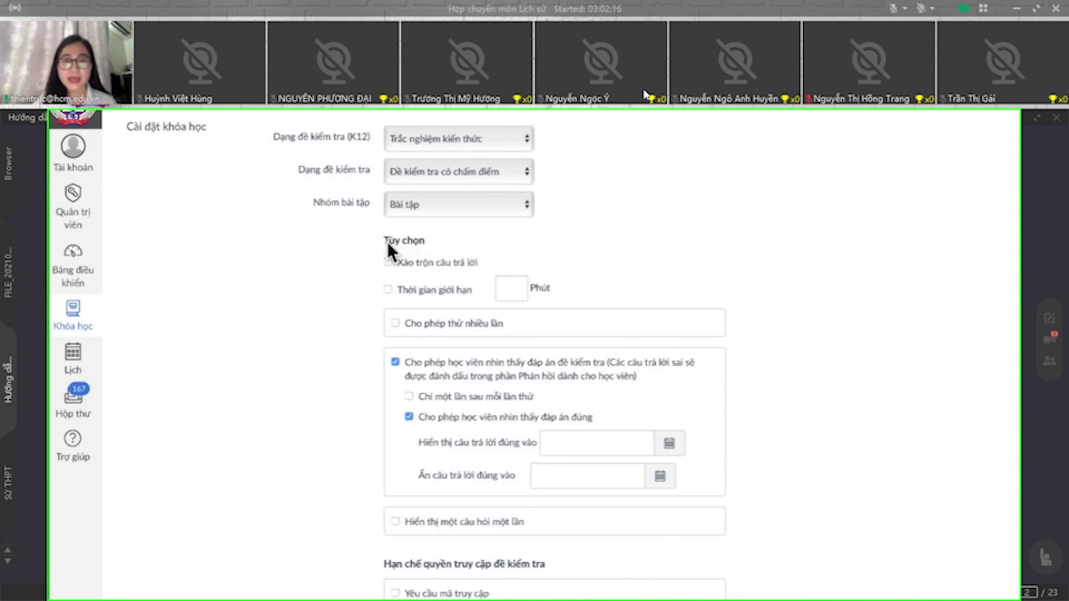
scroll(461, 241, down, 1)
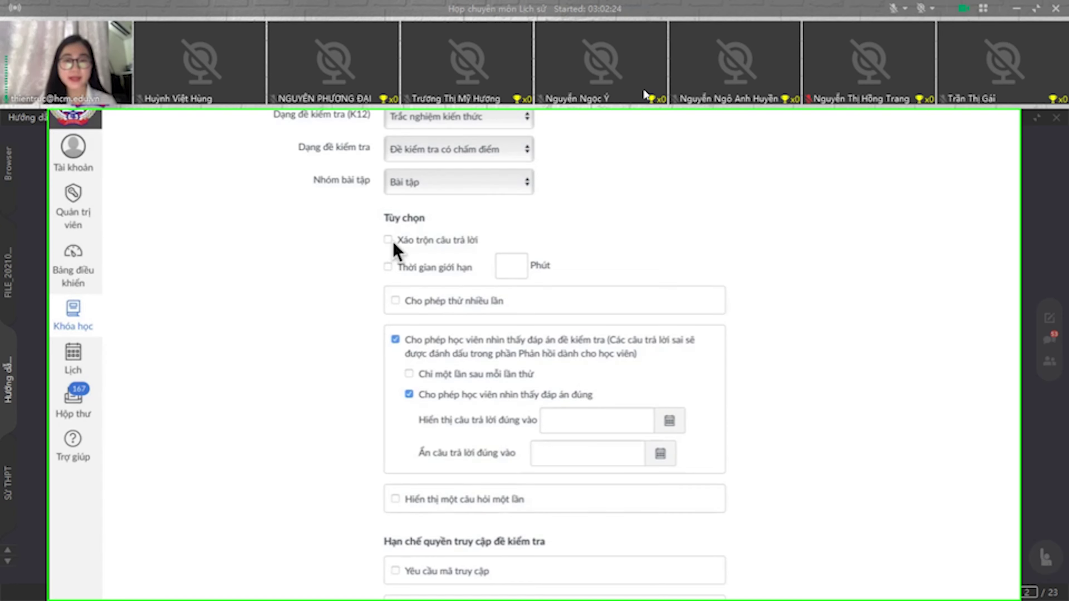
click(393, 244)
click(388, 268)
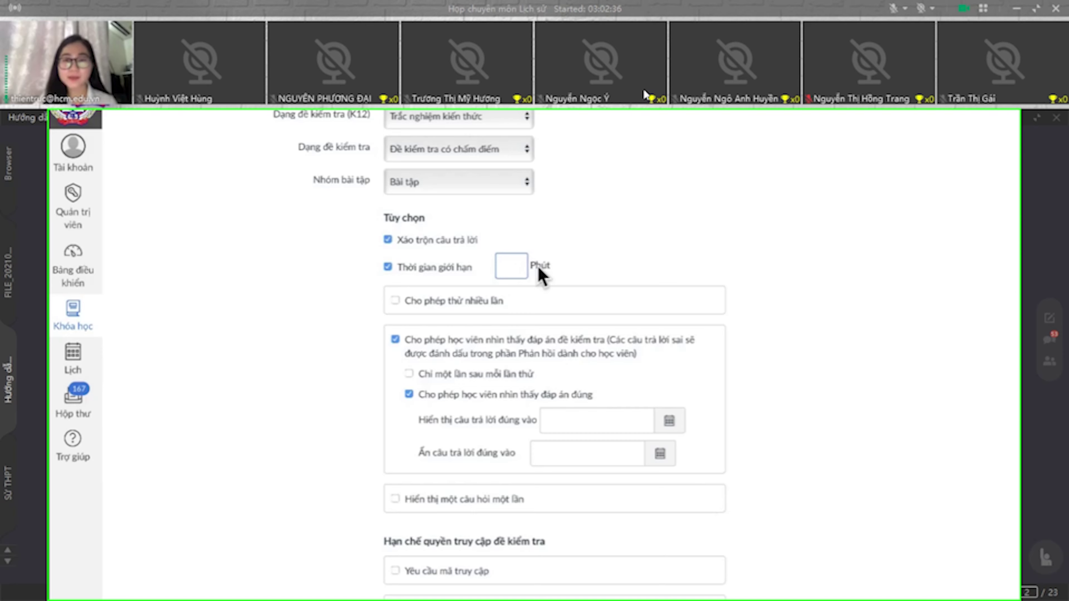
click(401, 308)
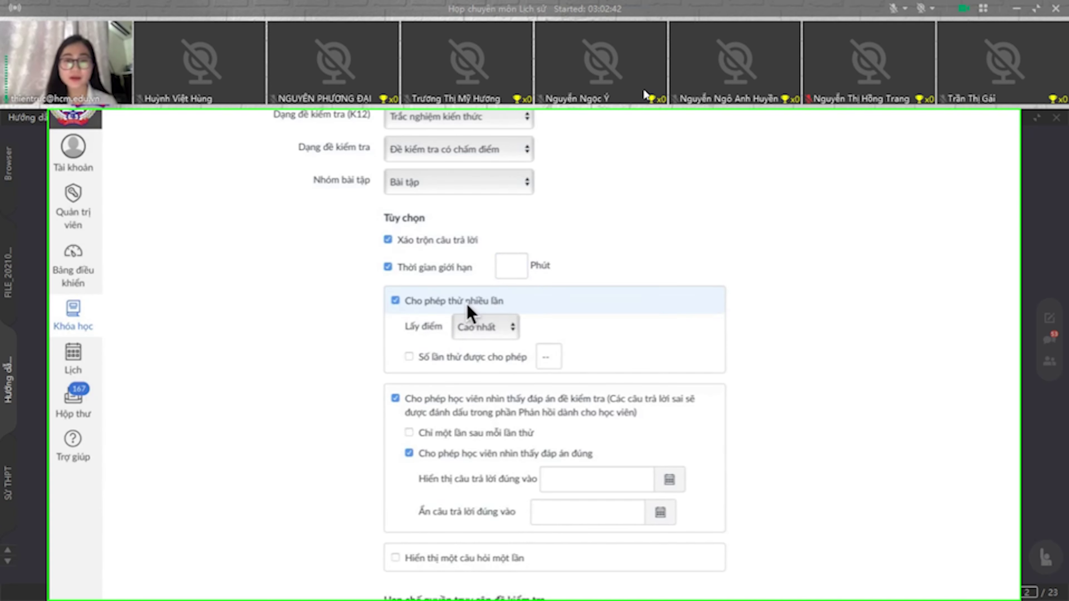
click(508, 331)
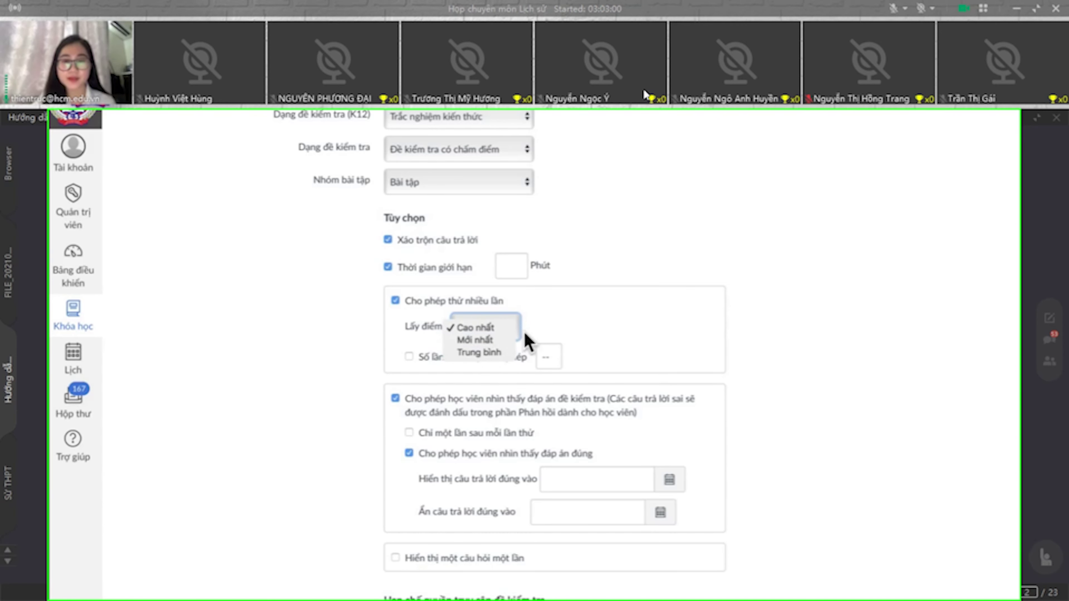
click(389, 341)
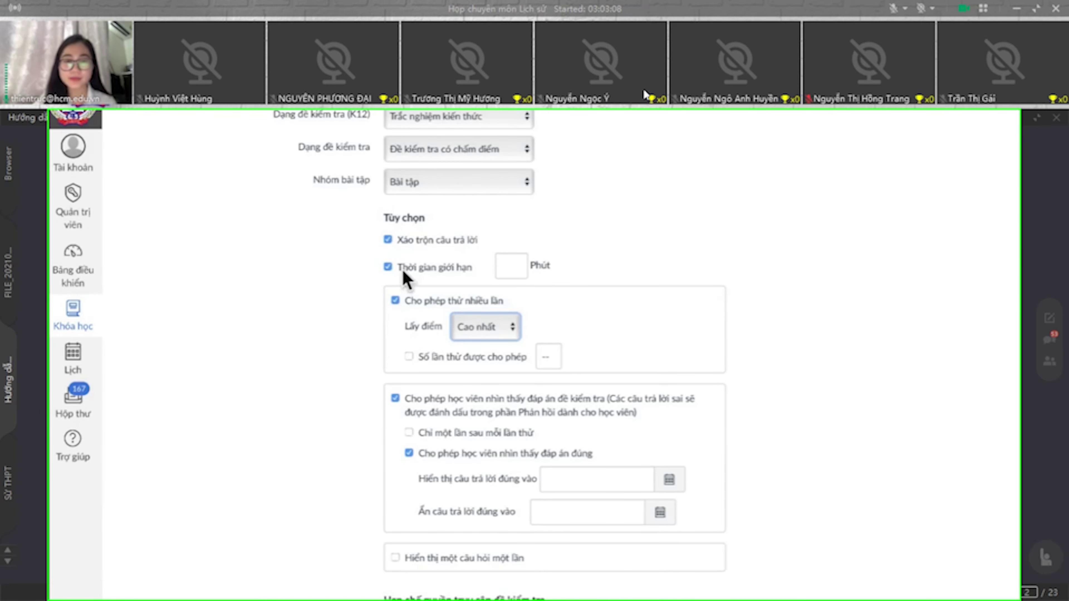
click(399, 302)
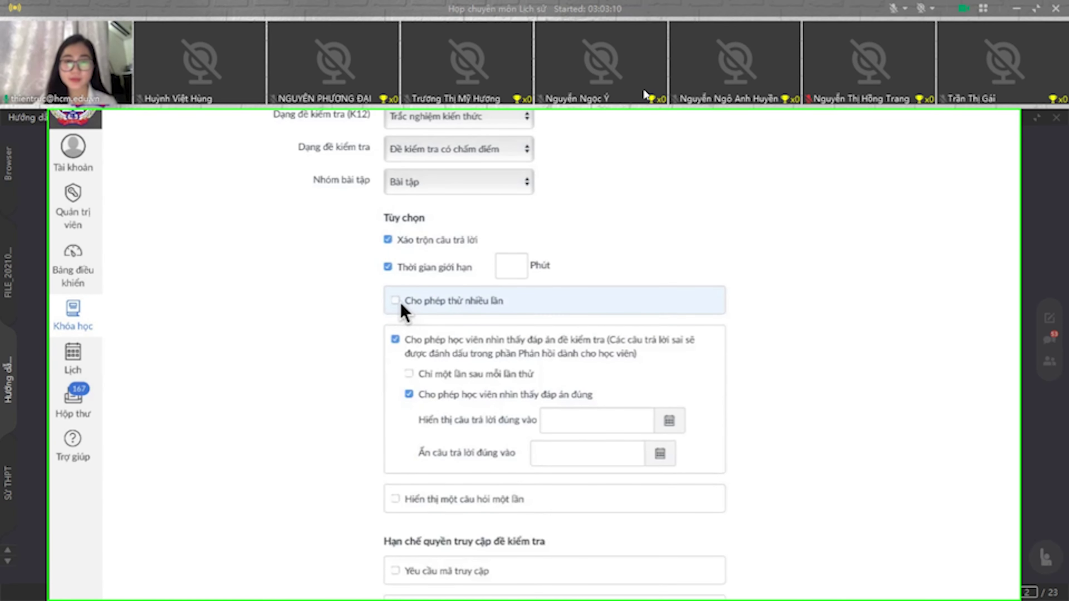
Step: Look at the date picker for Hiển thị câu trả lời đúng vào without choosing a date
scroll(475, 453, down, 1)
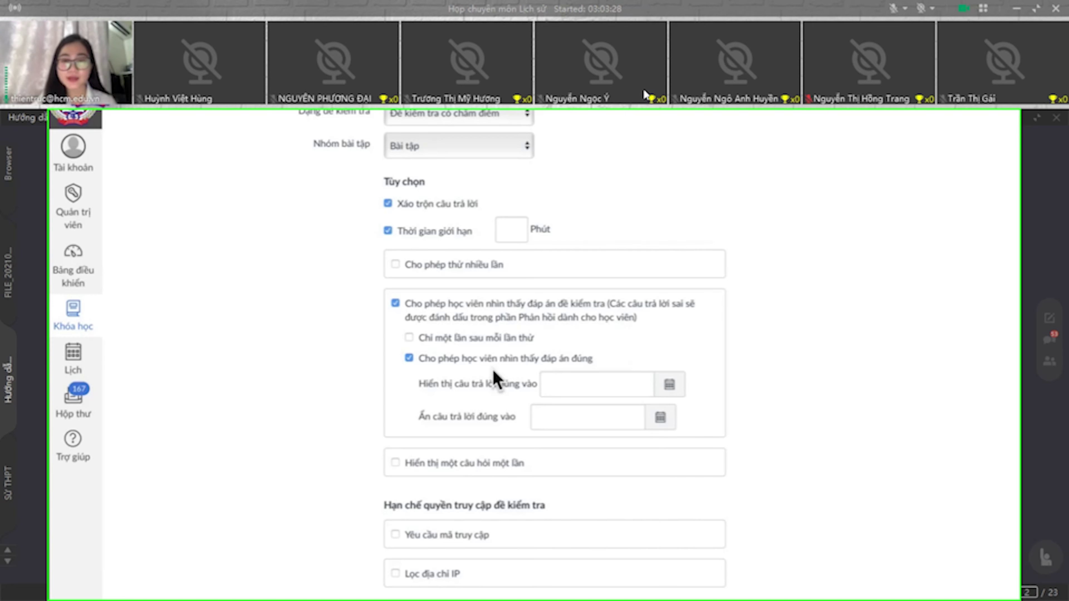
click(675, 386)
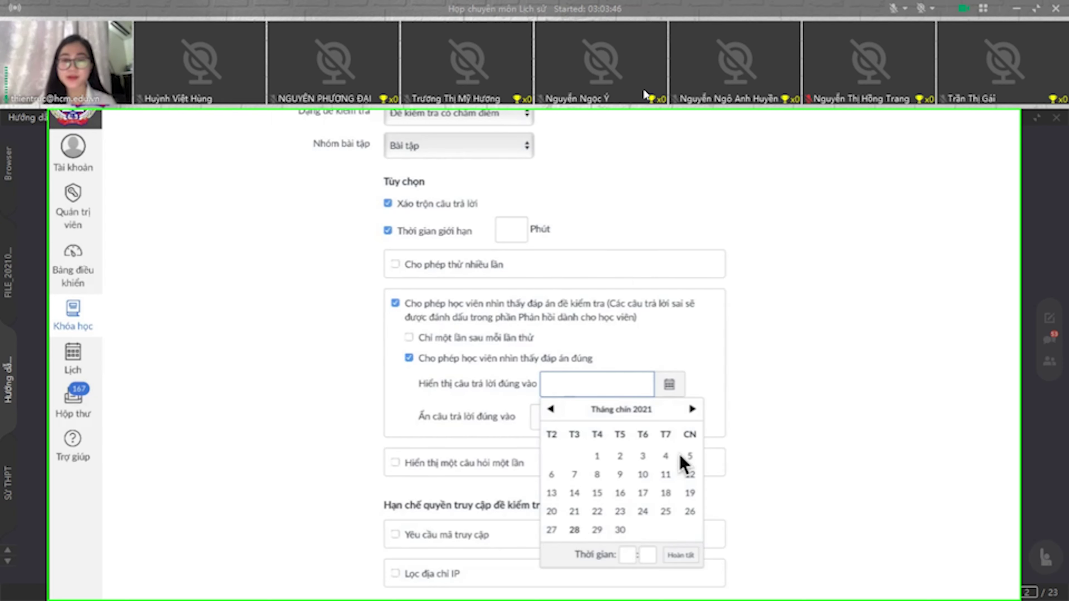
click(753, 408)
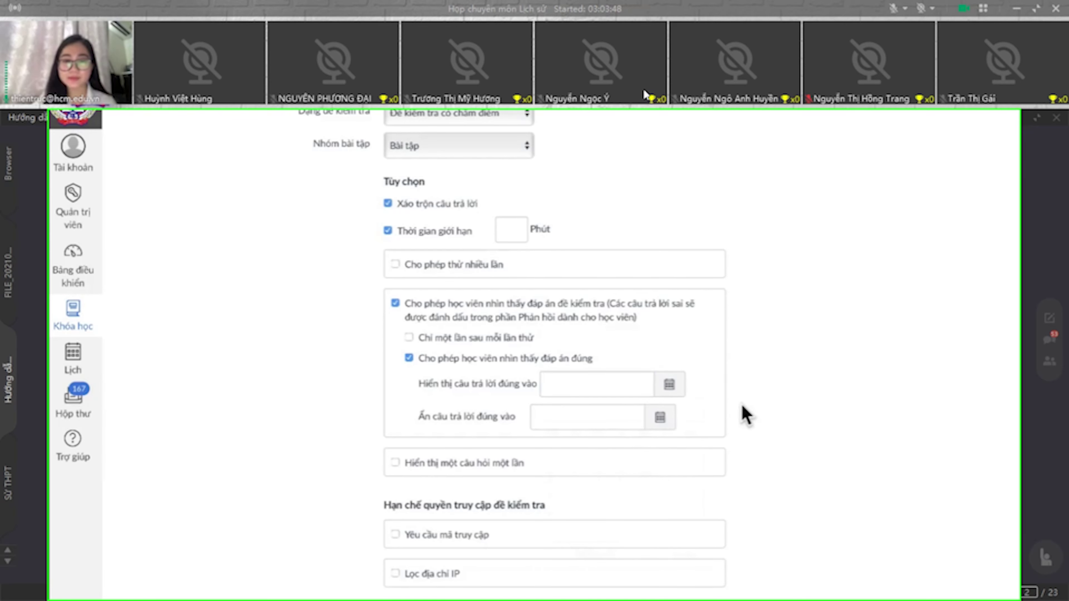
Step: Enable the quiz option Hiển thị một câu hỏi một lần
scroll(577, 447, down, 2)
scroll(575, 443, down, 1)
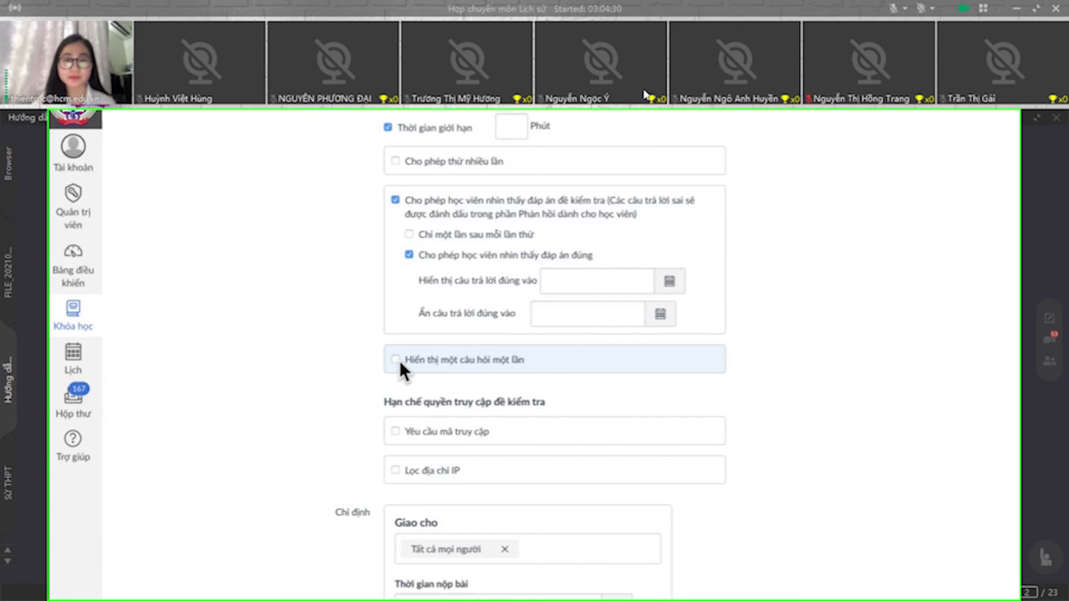
click(398, 362)
scroll(383, 440, down, 2)
scroll(383, 439, down, 1)
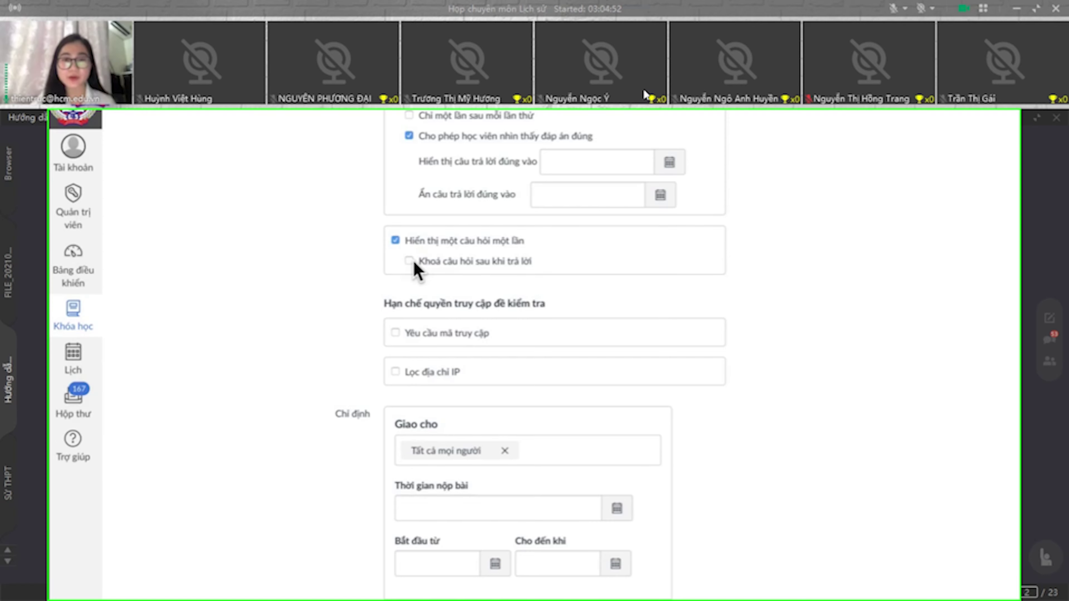
Step: Disable the quiz option Hiển thị một câu hỏi một lần and look at the access restriction and assignment settings
click(403, 244)
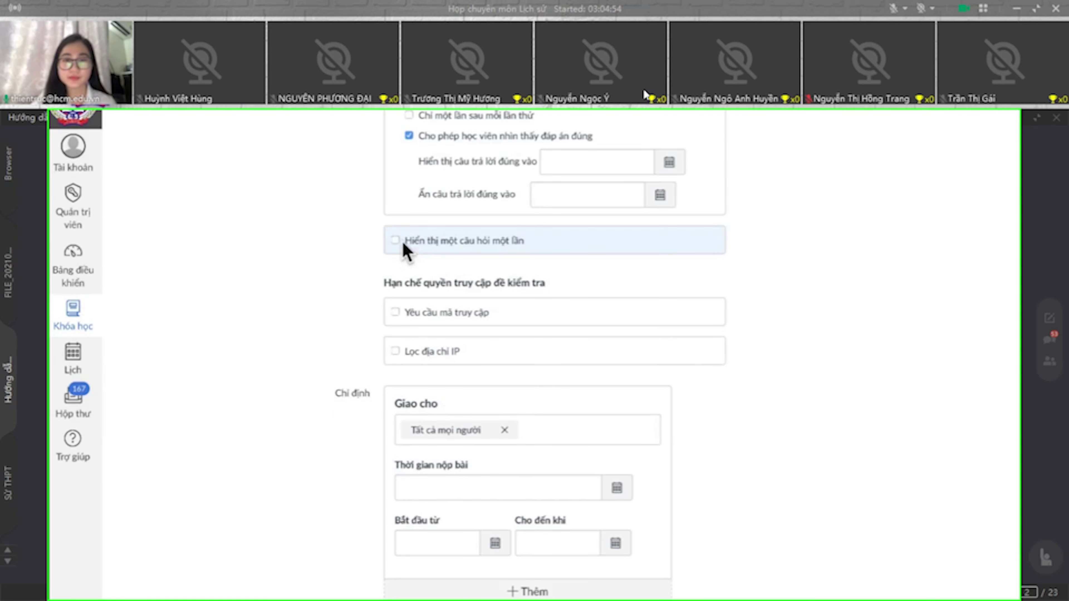
scroll(369, 585, down, 1)
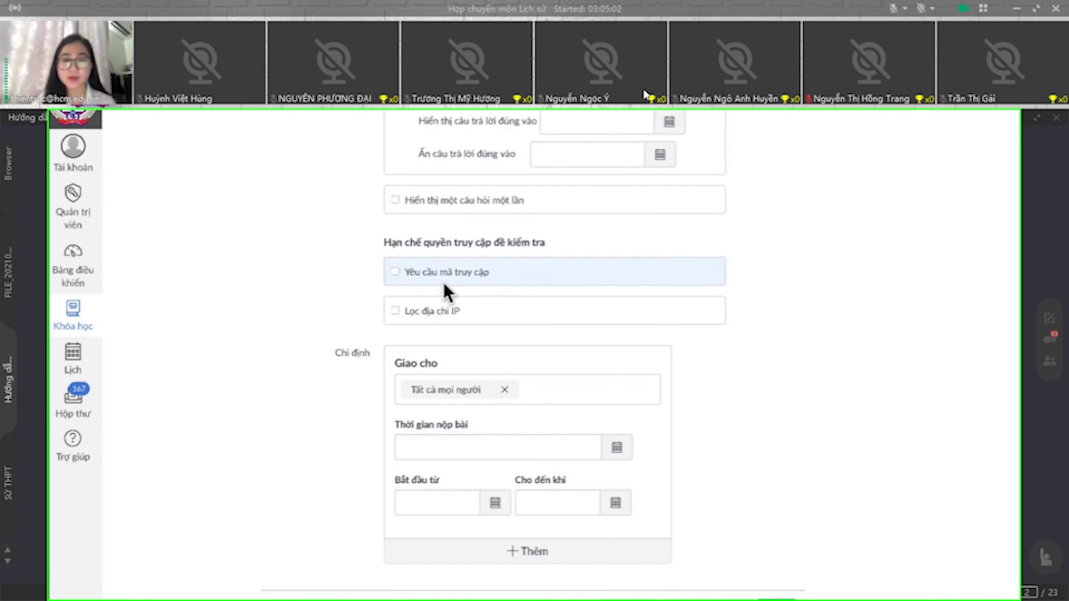
Step: Start a new question in the quiz's question list and place the cursor in its question text
scroll(535, 393, up, 3)
scroll(541, 389, up, 10)
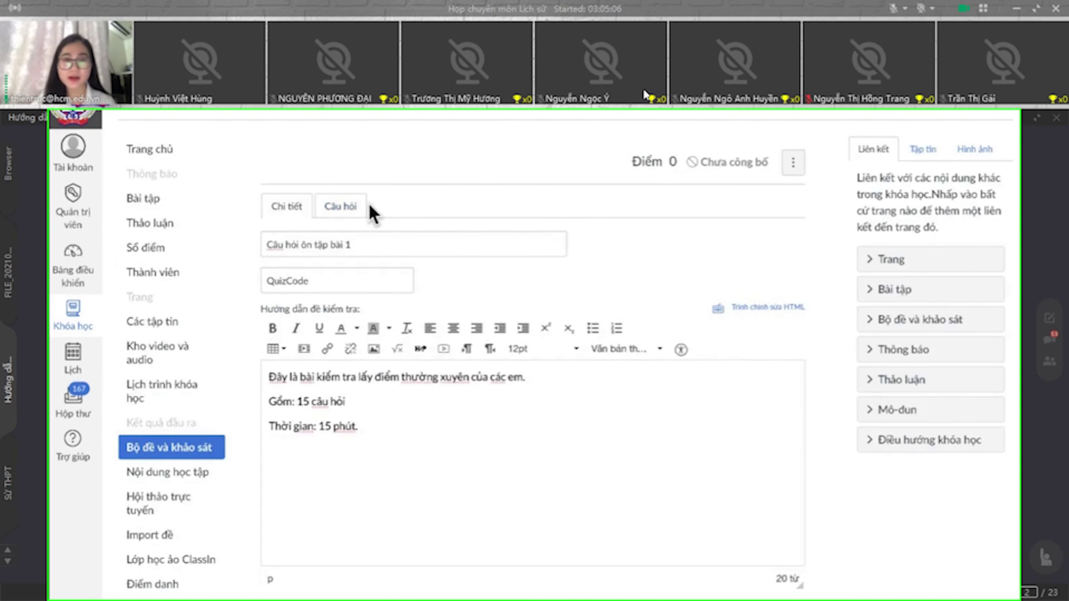
click(346, 206)
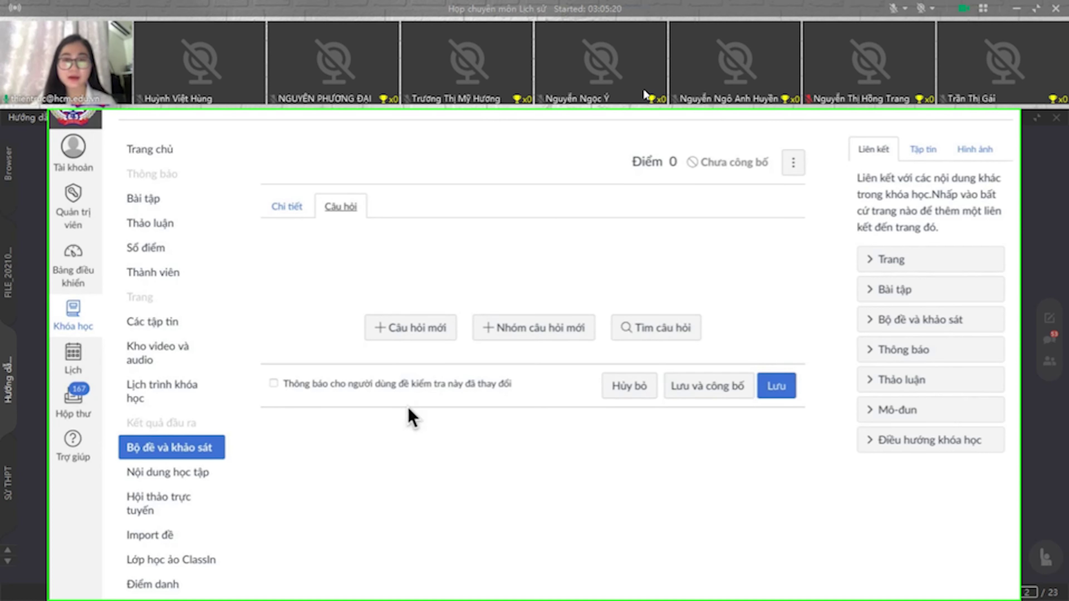
click(400, 337)
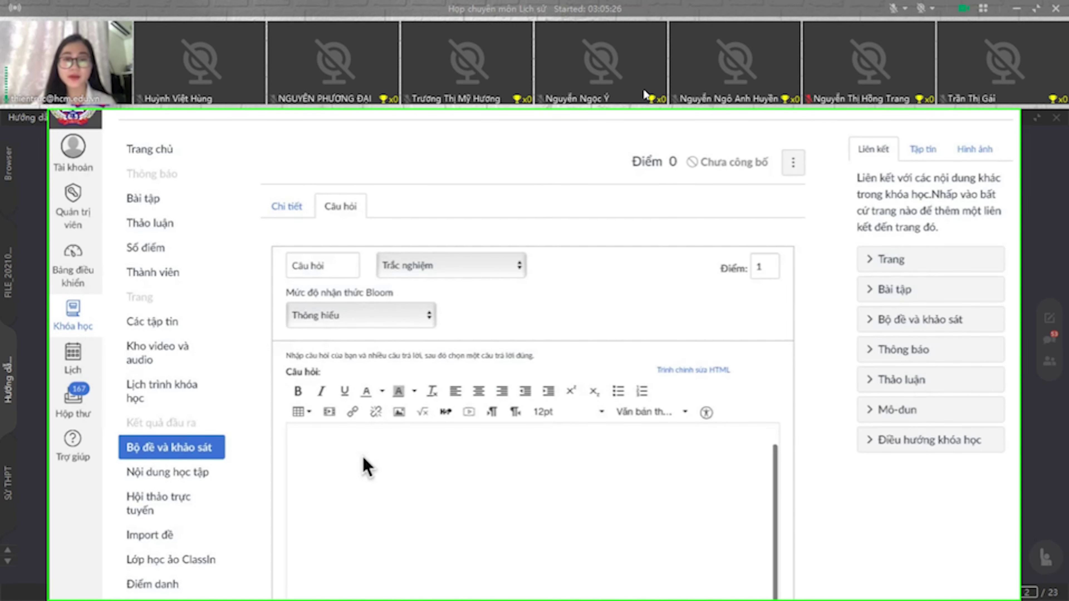
scroll(535, 255, down, 5)
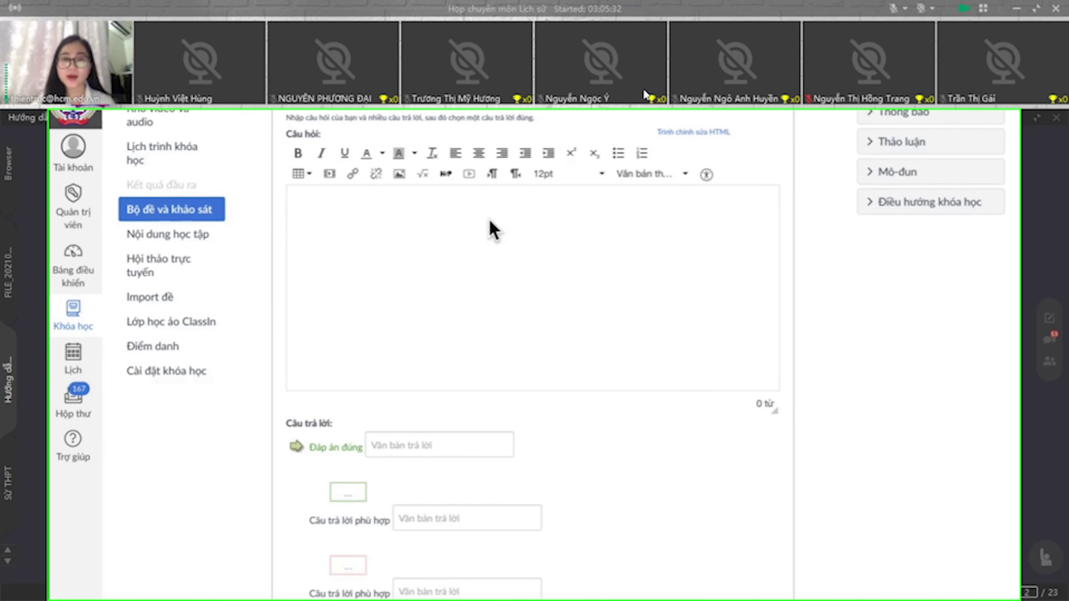
click(469, 214)
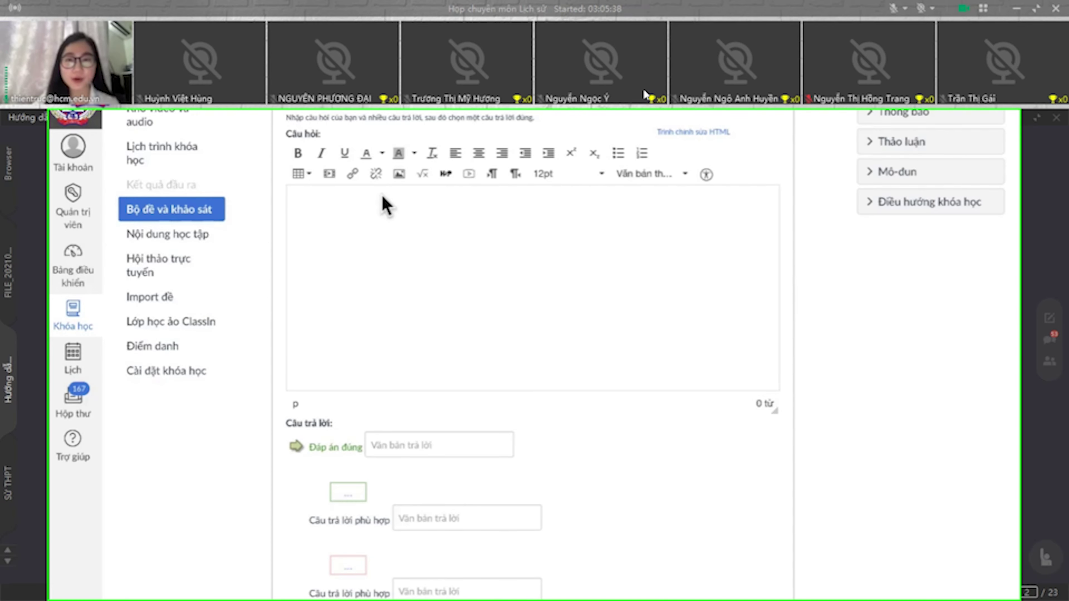
Step: Review the available question types and the answer fields, keeping Trắc nghiệm, and return to the quiz page without saving
scroll(394, 227, up, 2)
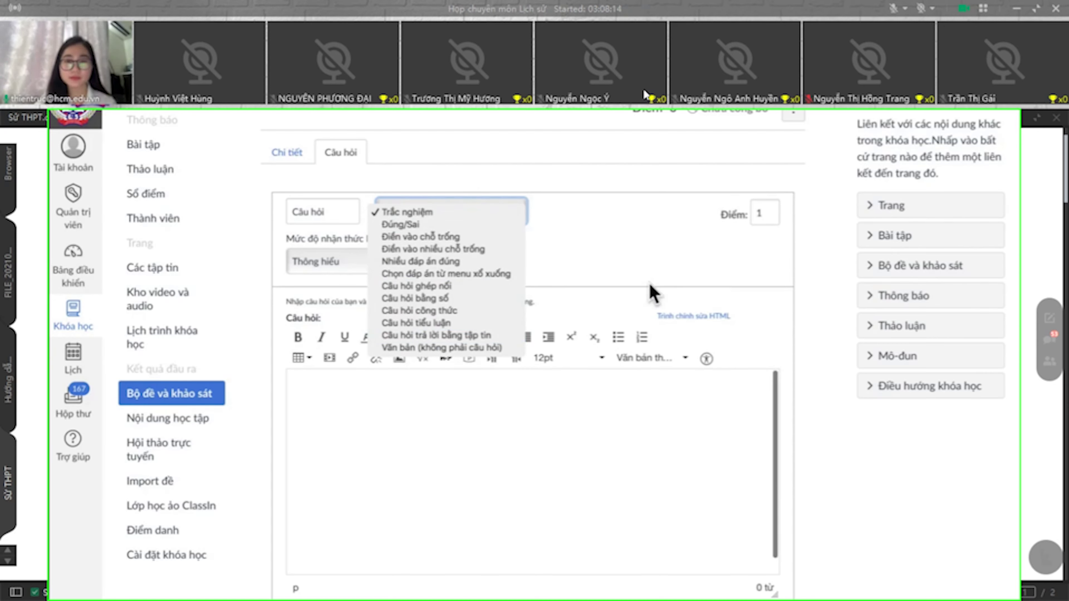
click(653, 292)
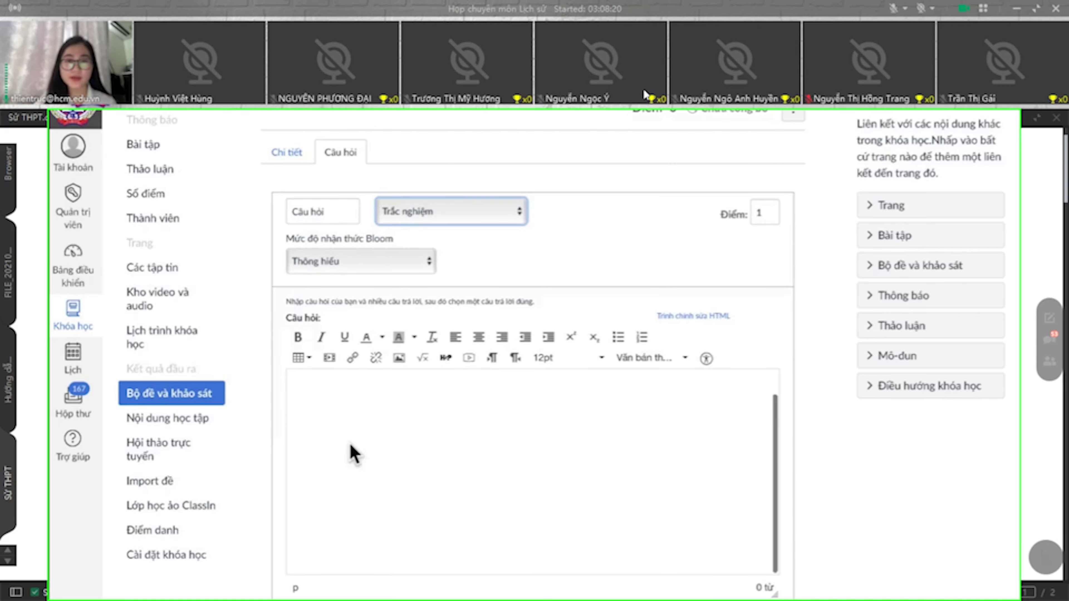
scroll(520, 286, down, 7)
scroll(389, 454, up, 8)
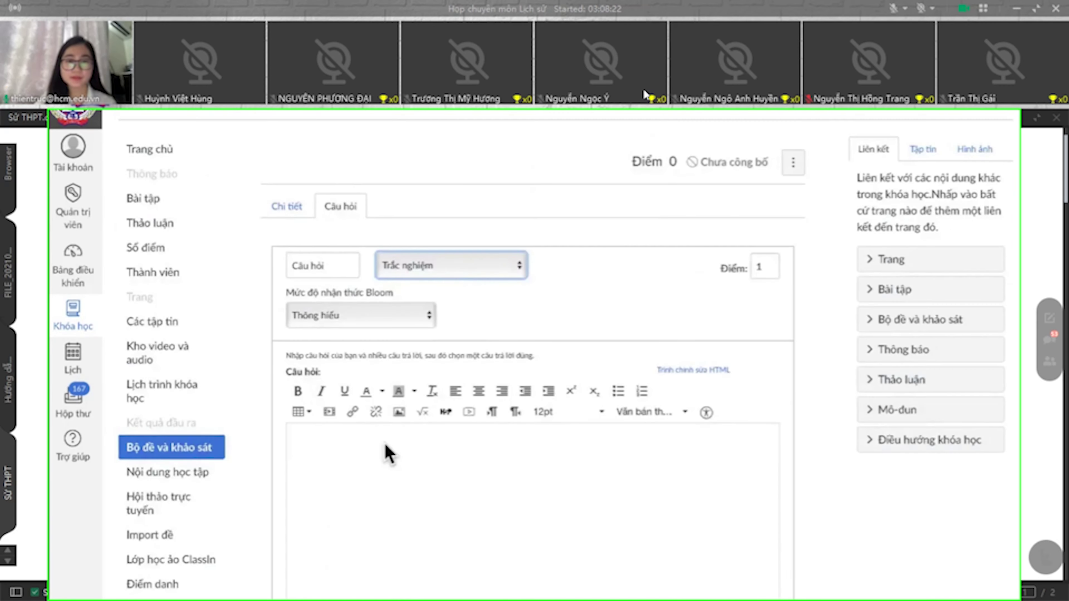
click(389, 454)
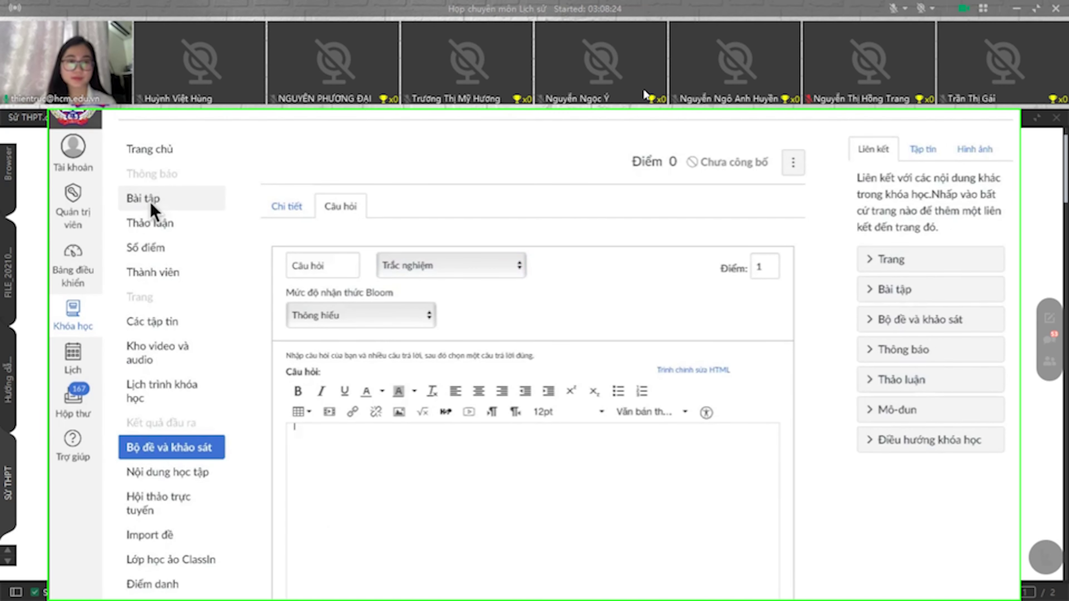
scroll(375, 496, down, 10)
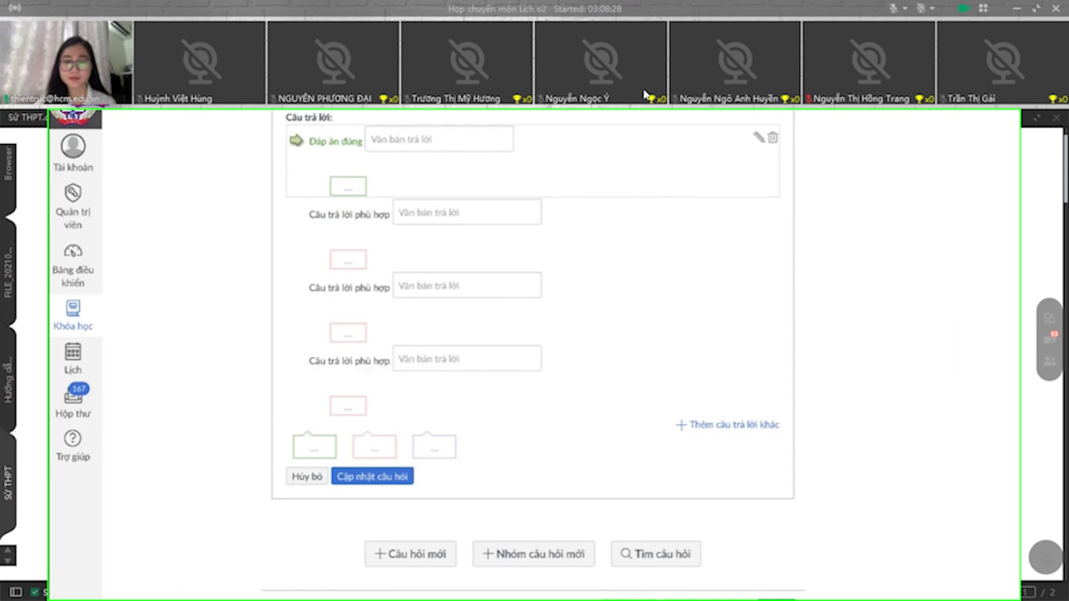
key(alt+Left)
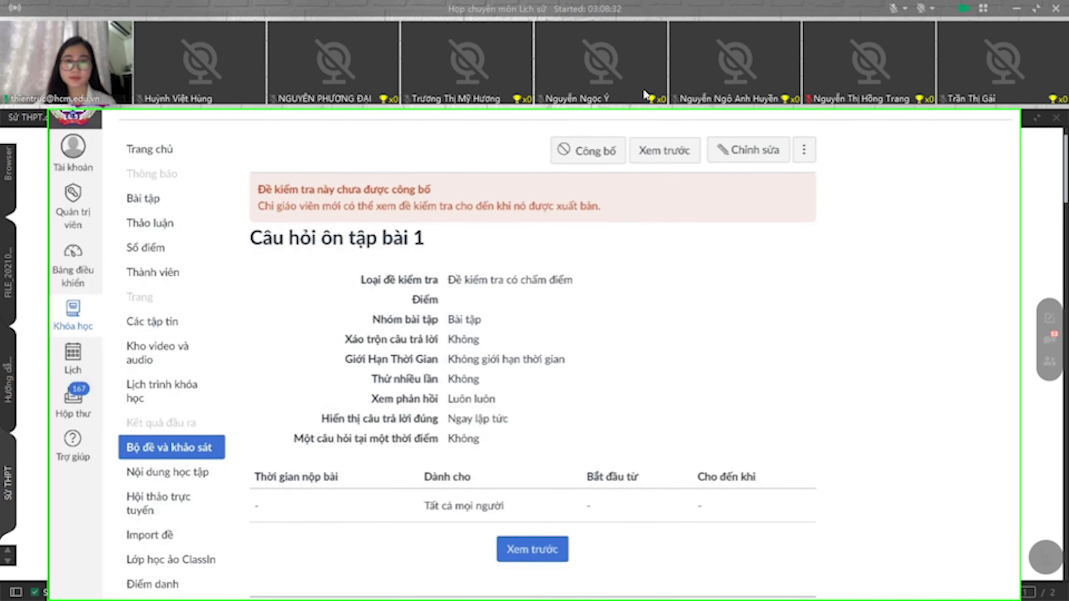
Step: Switch to the Google Chrome window with the TH_LS&ĐL_K6 course and open the survey Câu hỏi khảo sát Lịch sử và Địa lí 6 from its quizzes
mouse_move(238, 595)
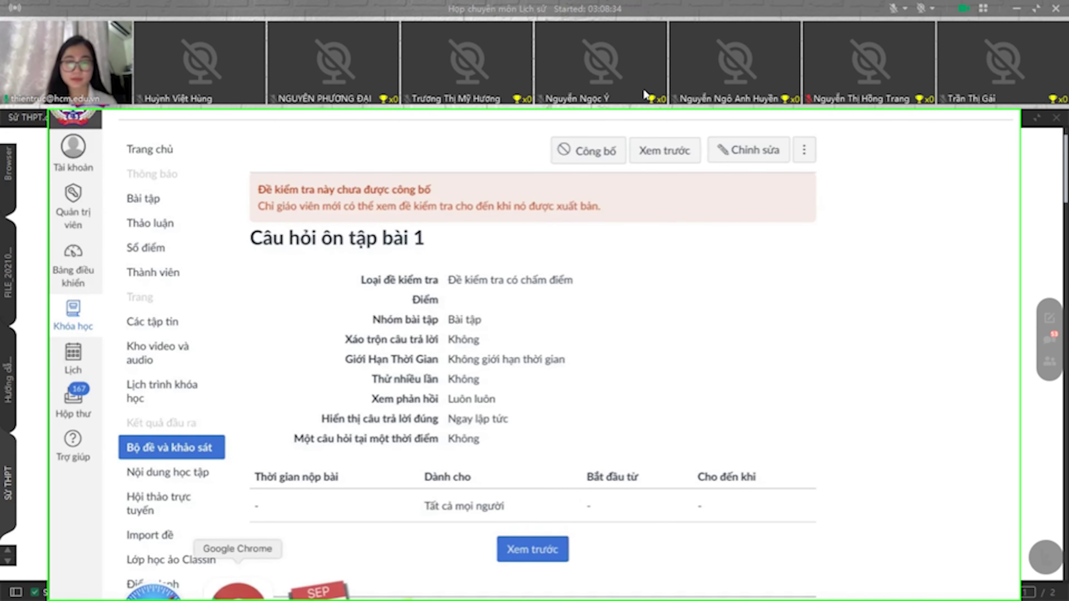
click(238, 596)
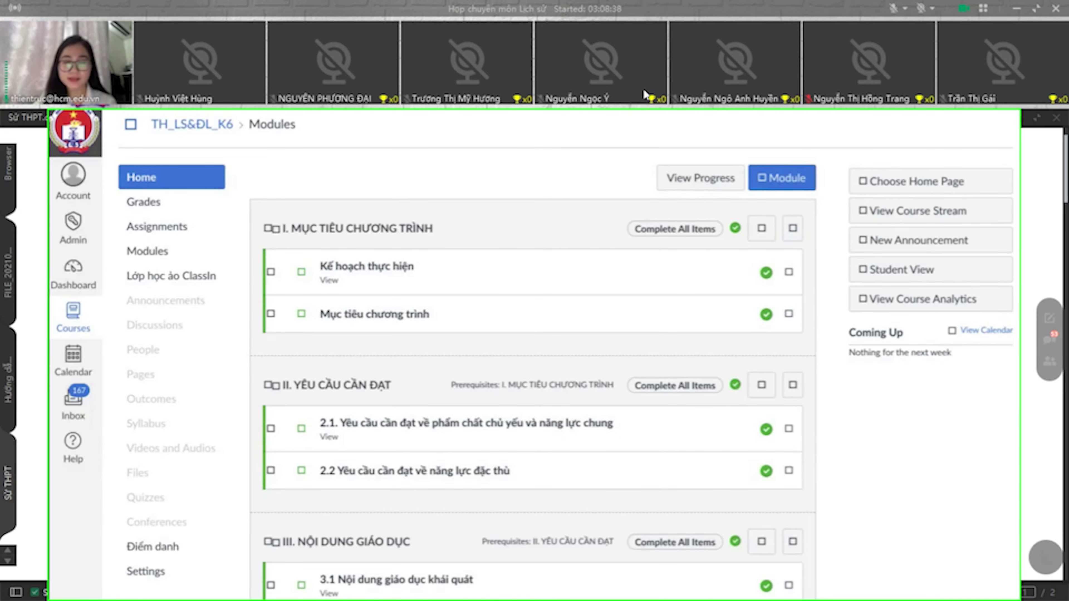
mouse_move(279, 591)
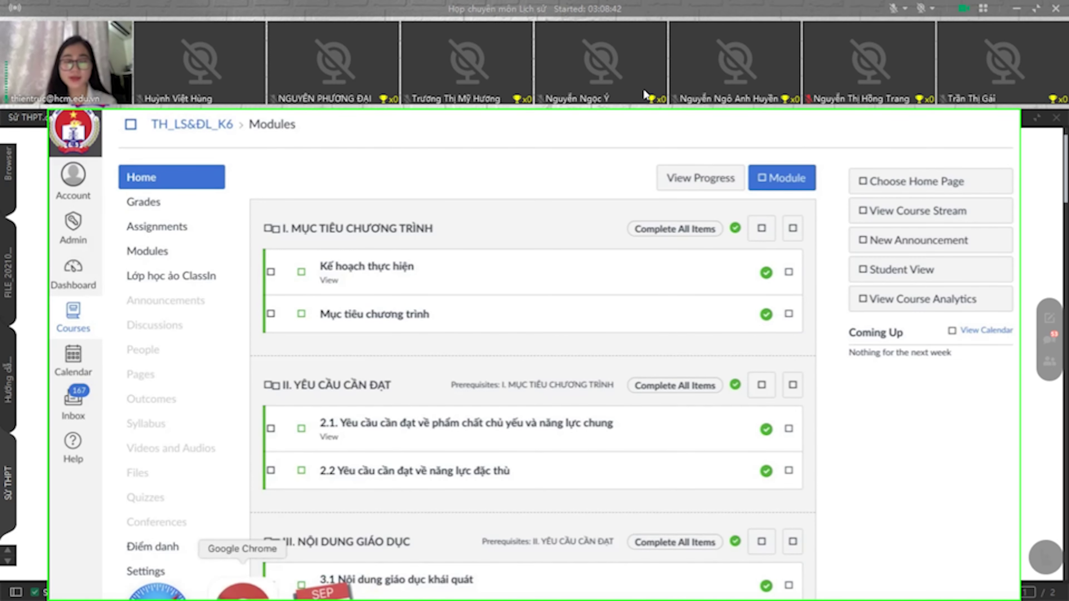
key(super+l)
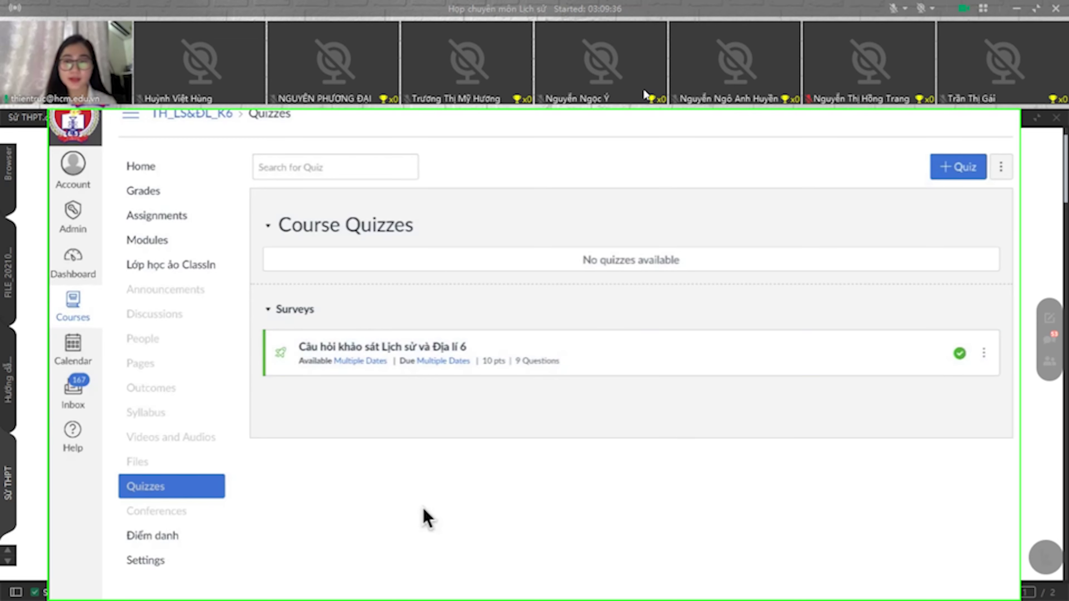
click(364, 349)
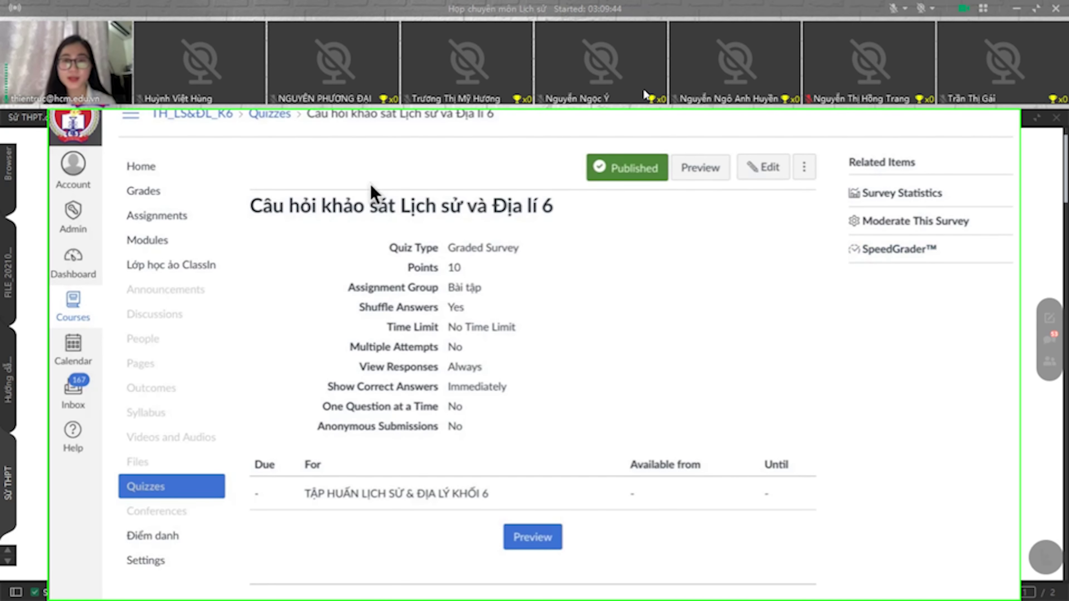
Step: Open the survey in SpeedGrader and examine the student list and the first student's submitted answers
click(899, 252)
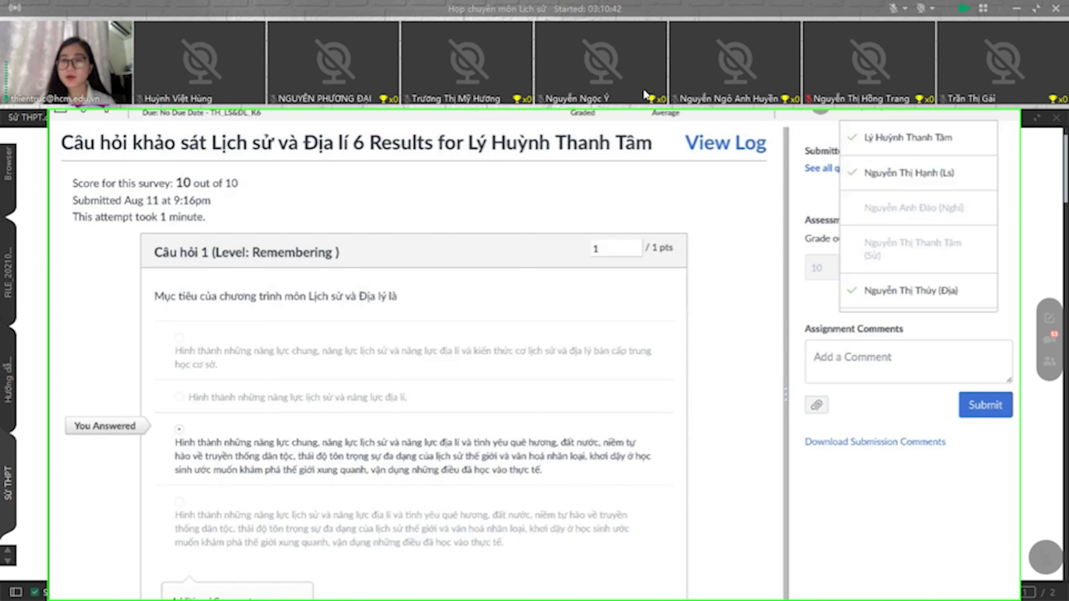
scroll(883, 248, down, 1)
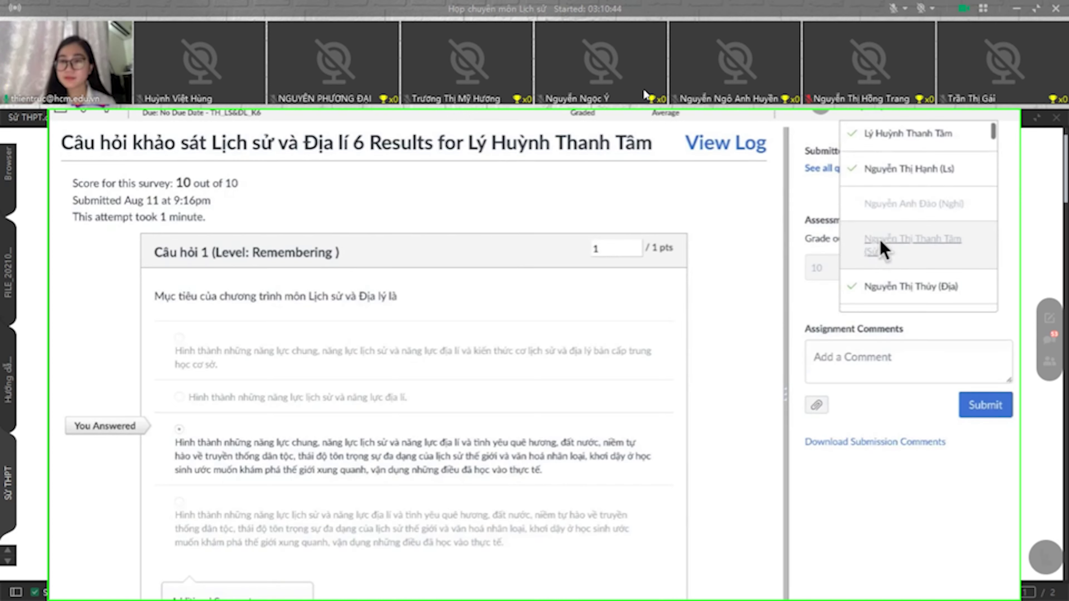
scroll(918, 136, up, 1)
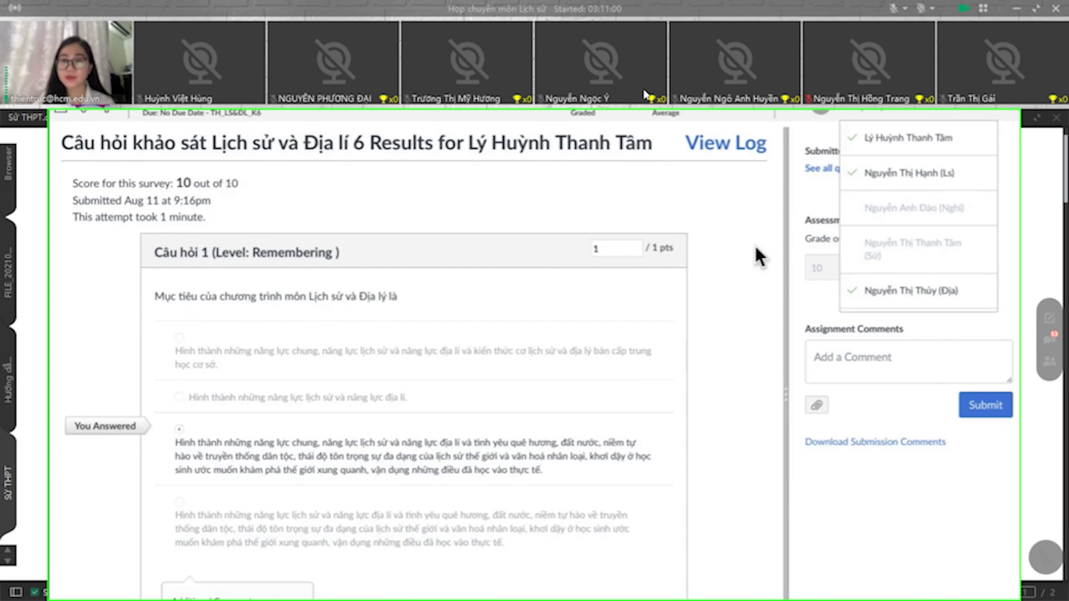
click(644, 93)
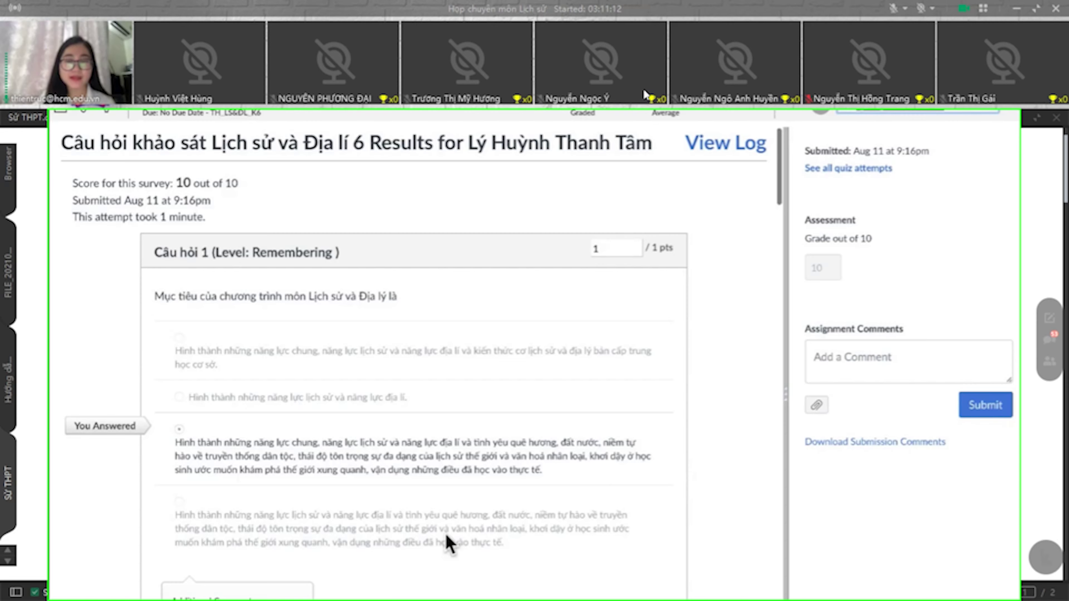
scroll(448, 543, down, 1)
scroll(447, 544, down, 10)
scroll(447, 544, up, 12)
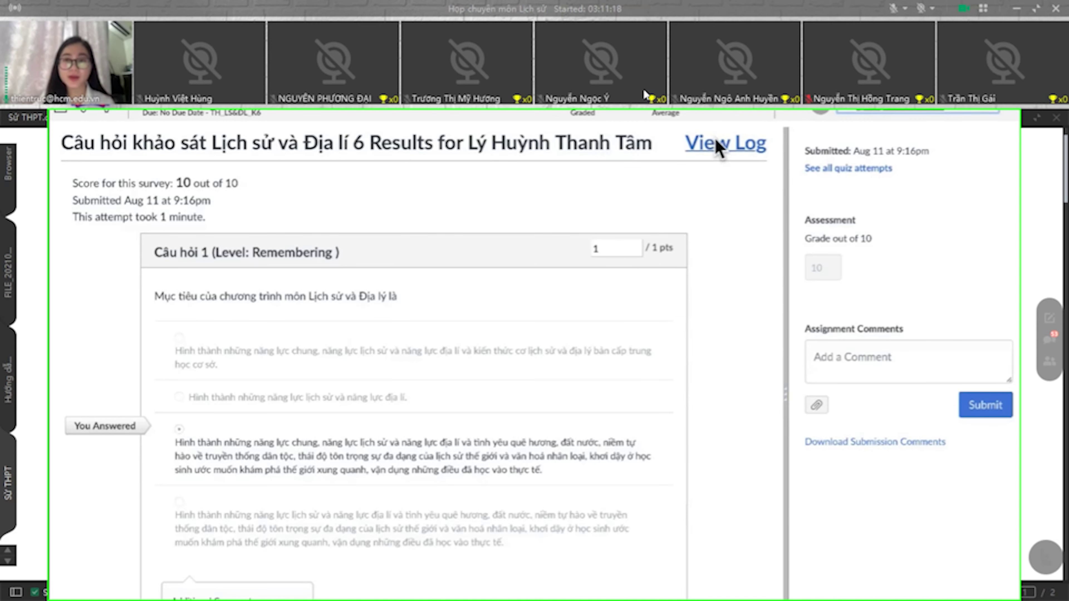
Step: View the log of the student's attempt and examine the session information and action log
click(750, 151)
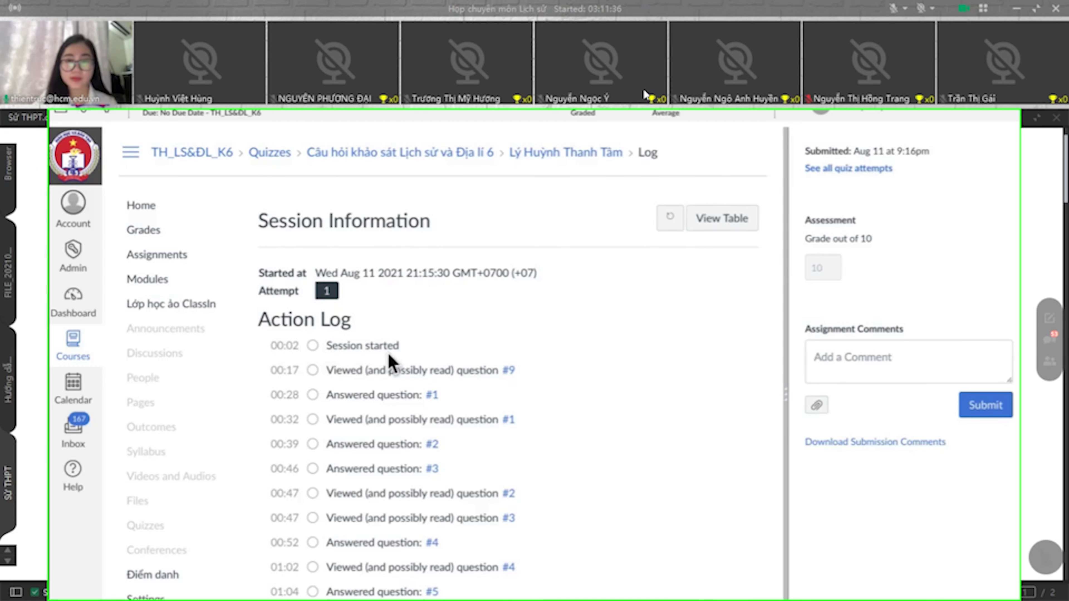
scroll(381, 364, down, 1)
scroll(382, 365, up, 1)
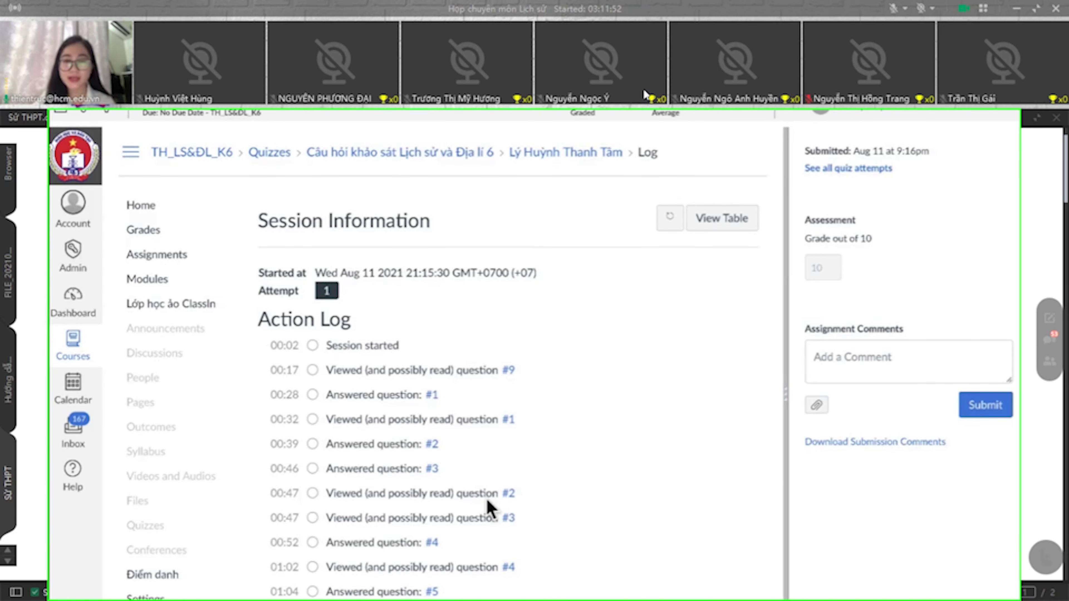
scroll(551, 431, down, 3)
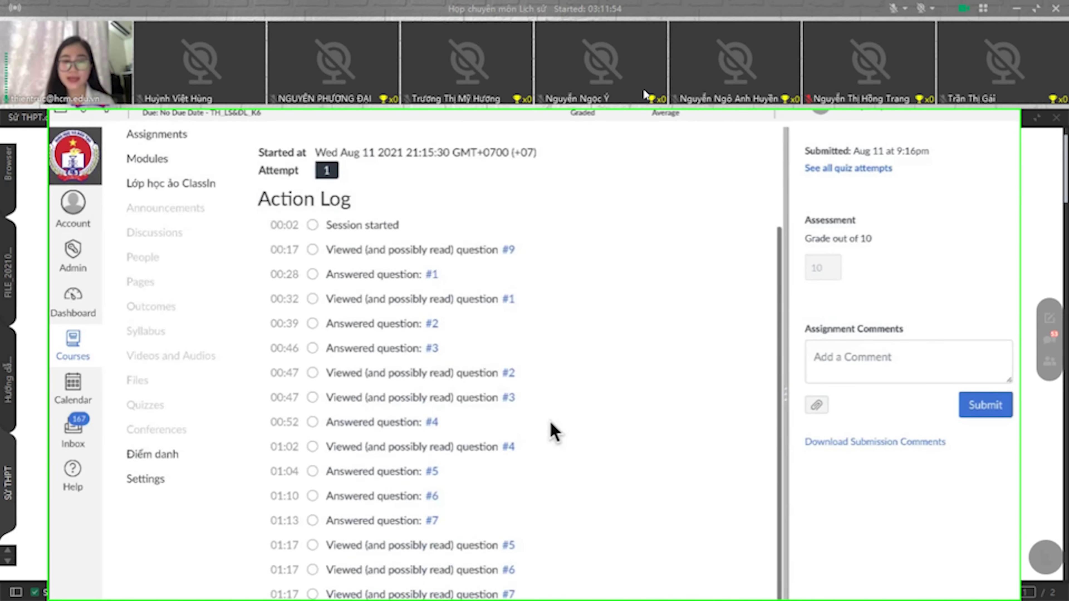
scroll(559, 342, up, 3)
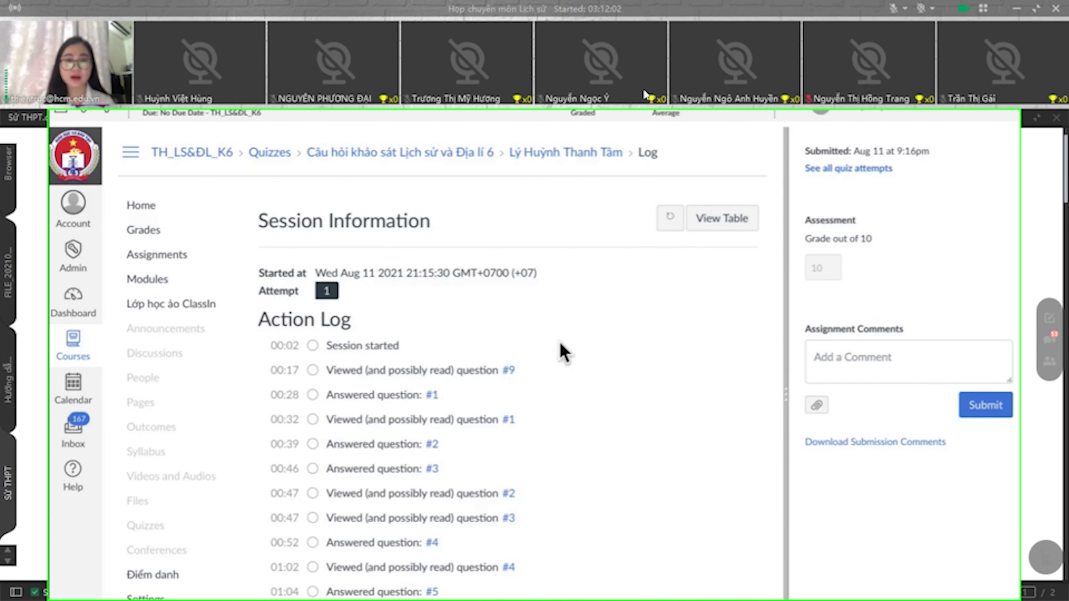
Step: Submit the assignment comment "Em làm bài rất tốt." on the student's submission
scroll(560, 341, down, 3)
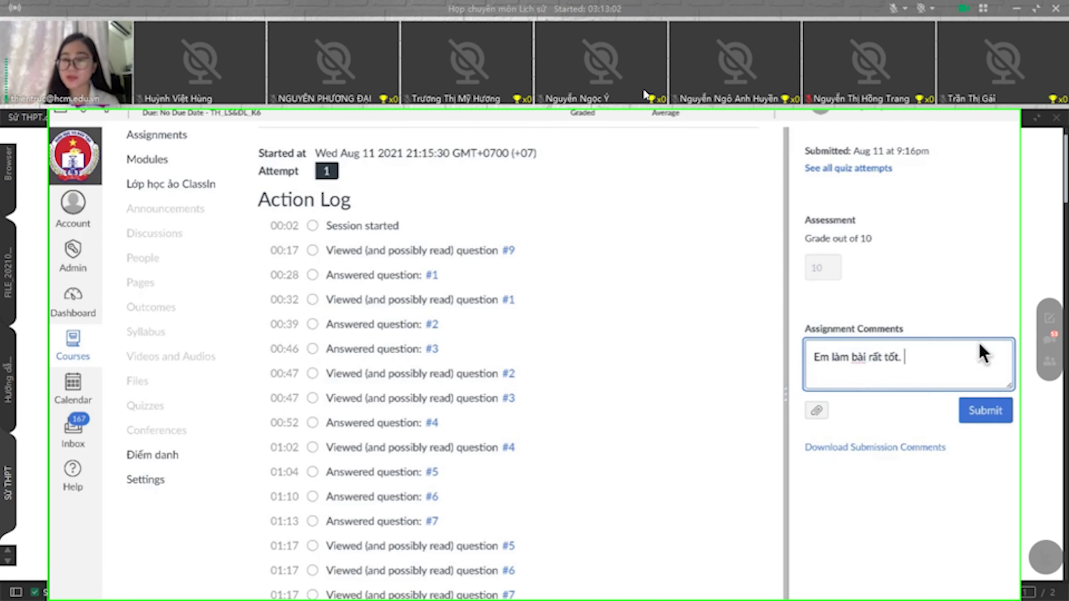
click(985, 411)
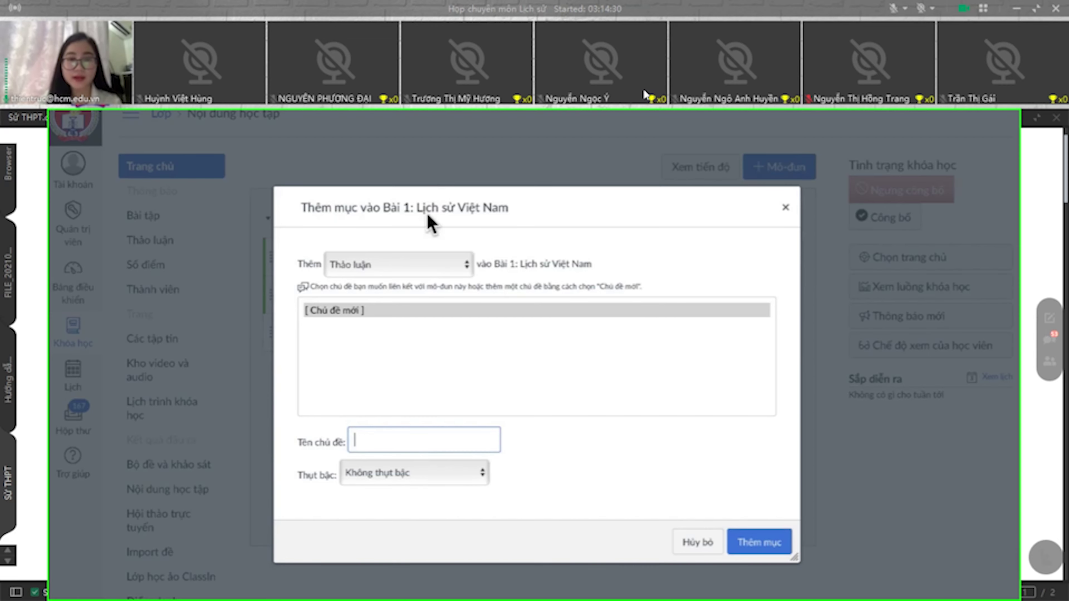
Step: Add a new discussion (Thảo luận) topic named "Thảo luận bài 1" to the module Bài 1: Lịch sử Việt Nam
click(430, 264)
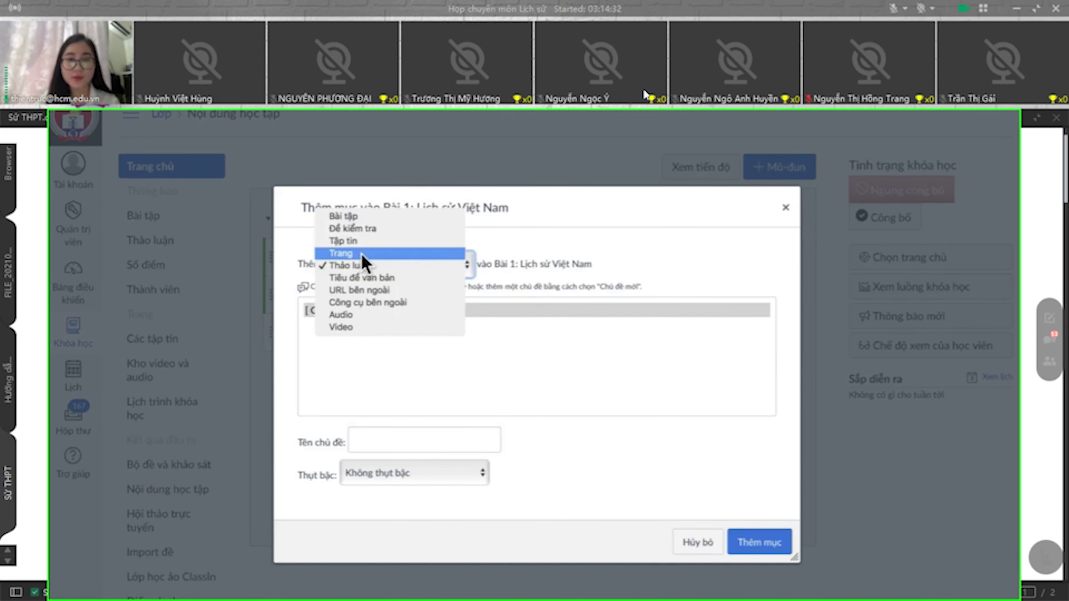
click(354, 266)
click(387, 440)
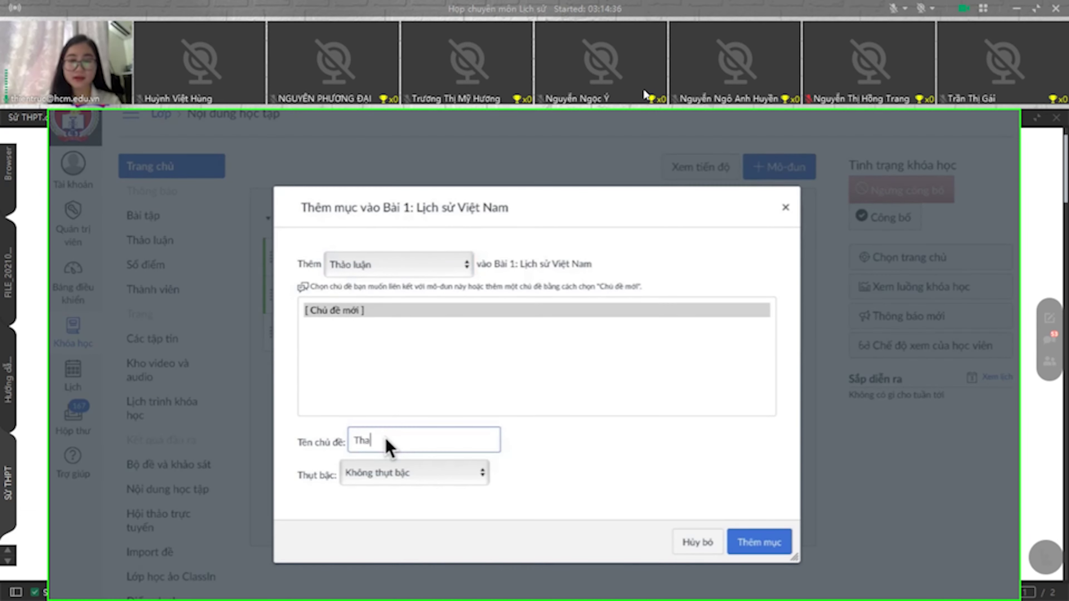
text(Thảo luận bài 1)
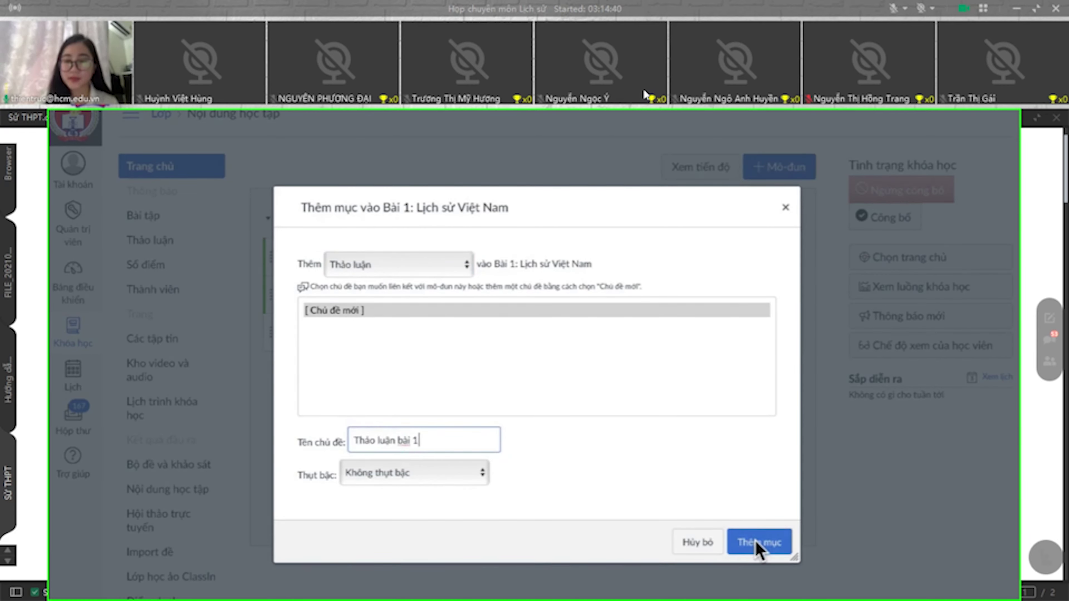
click(759, 549)
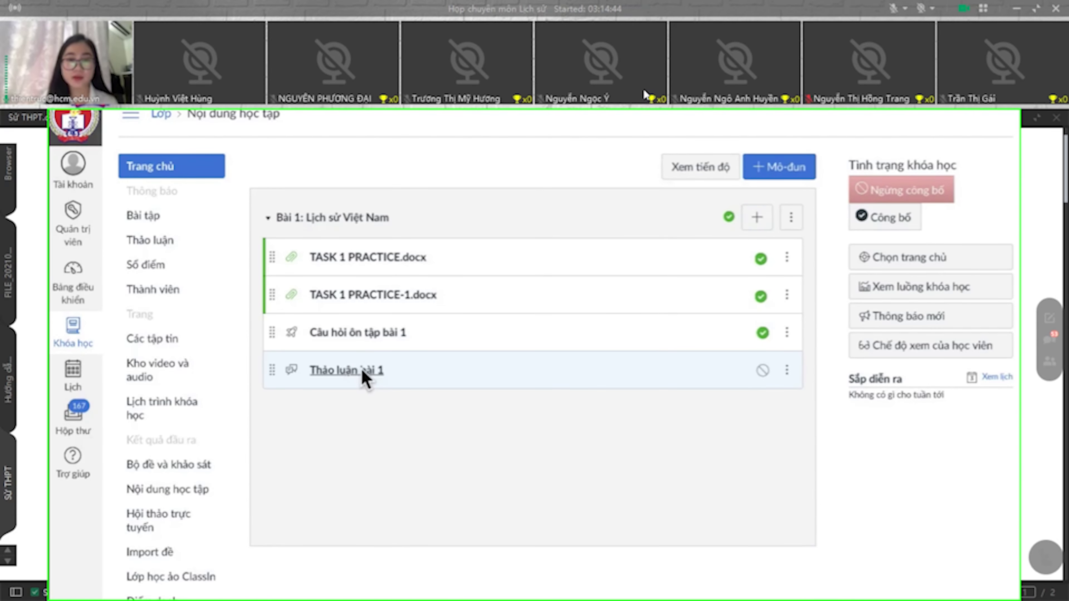
Step: Edit the discussion "Thảo luận bài 1" and enter the content "Các em học sinh có thắc mắc thì nhập bình luận bên."
click(383, 376)
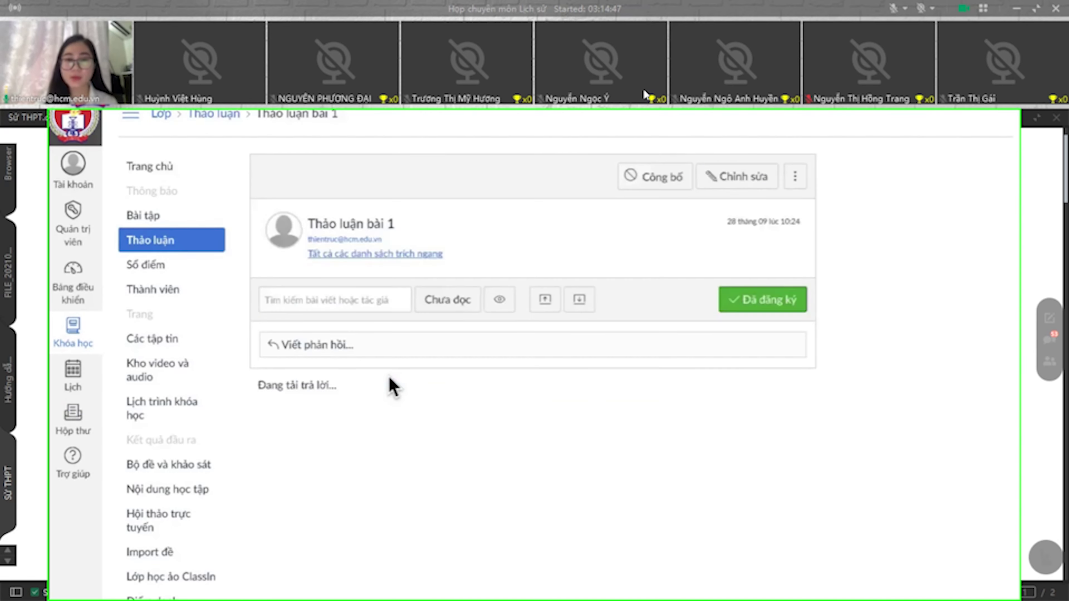
click(727, 190)
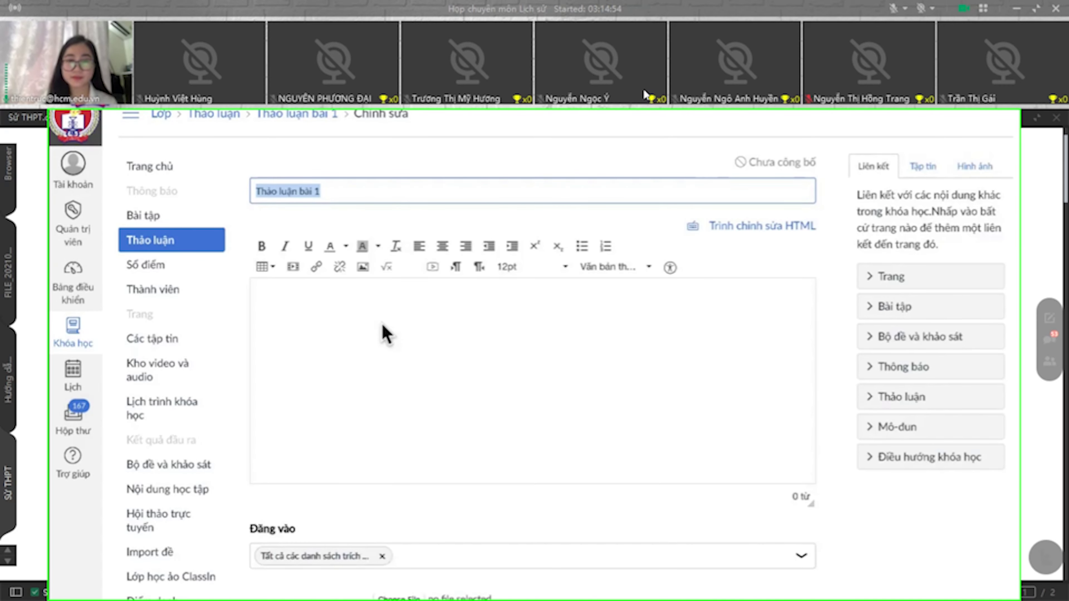
click(341, 311)
text(c)
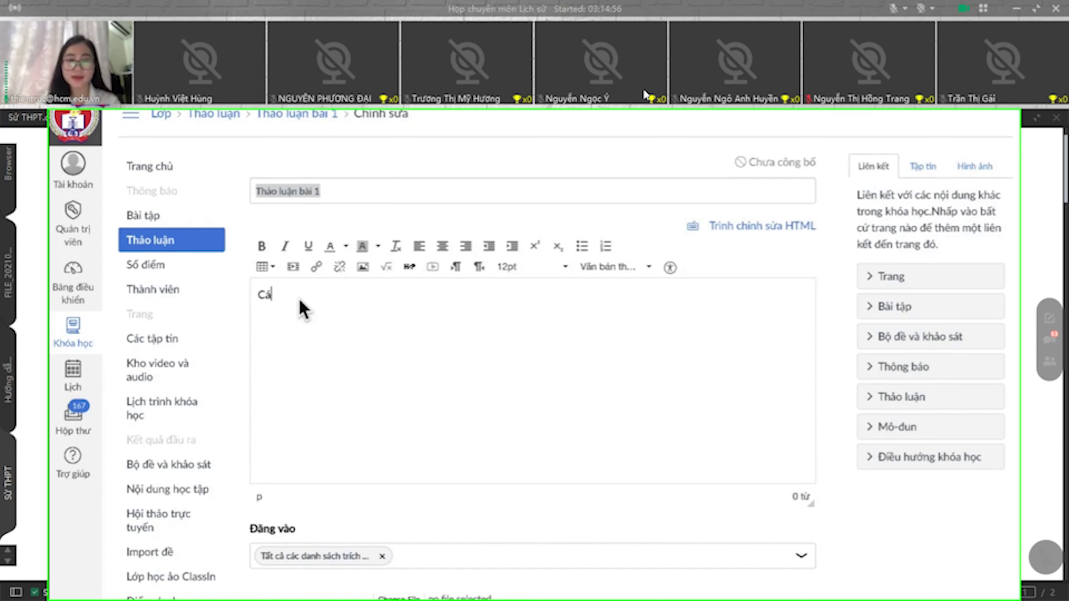
text(ác em học sin)
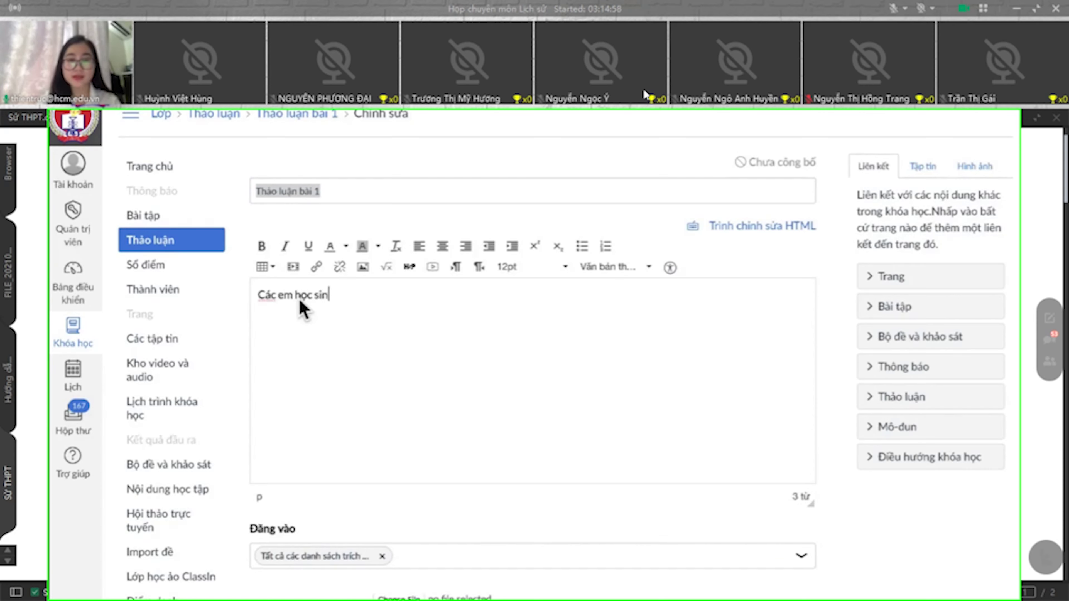
text(h có thắc mắc )
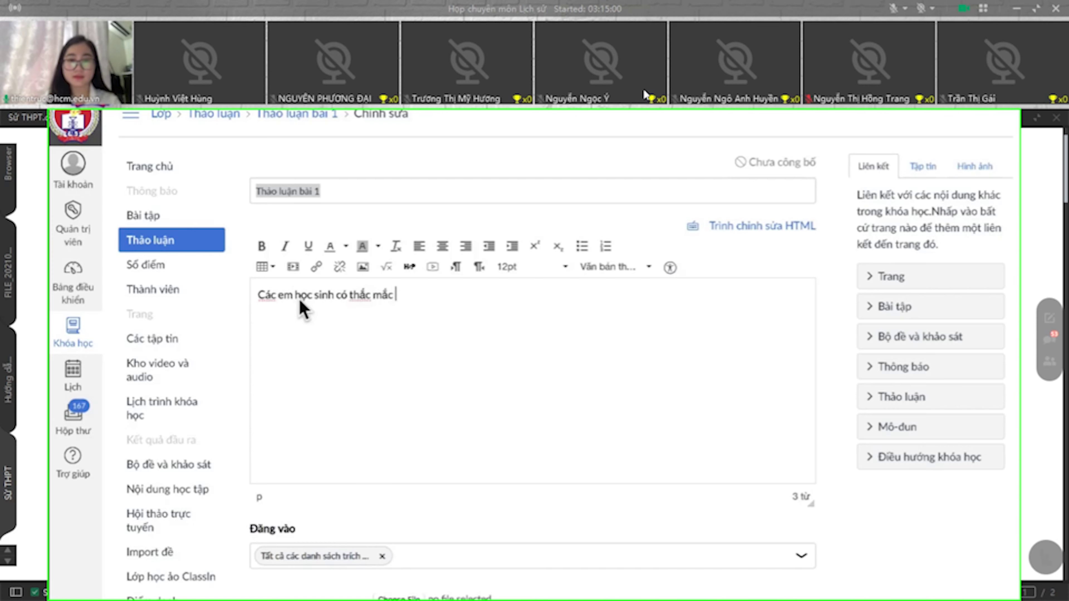
text(thì nhập bin)
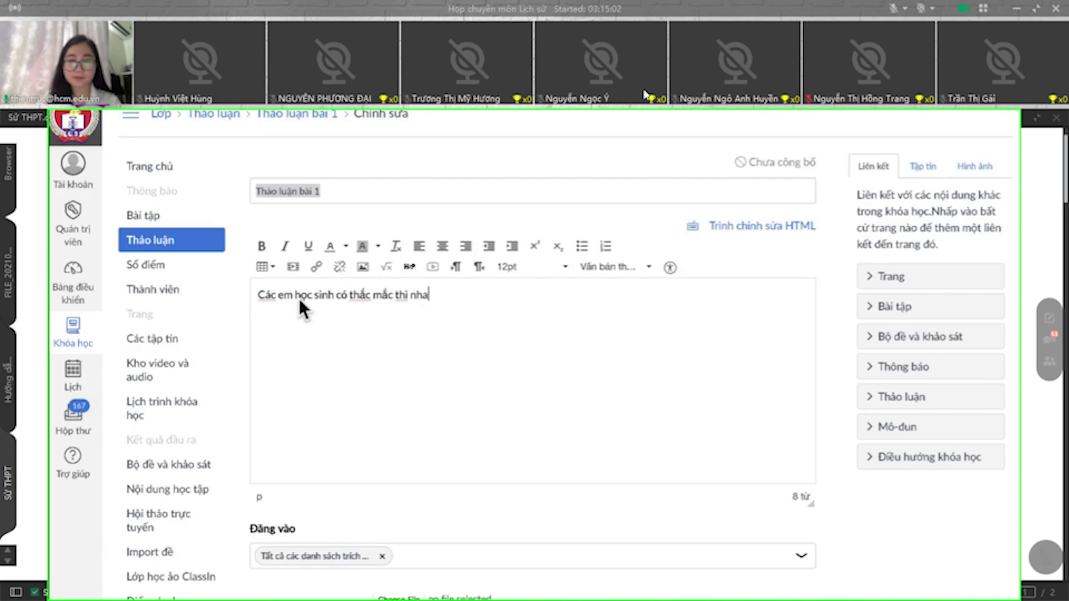
text(h luận bên.)
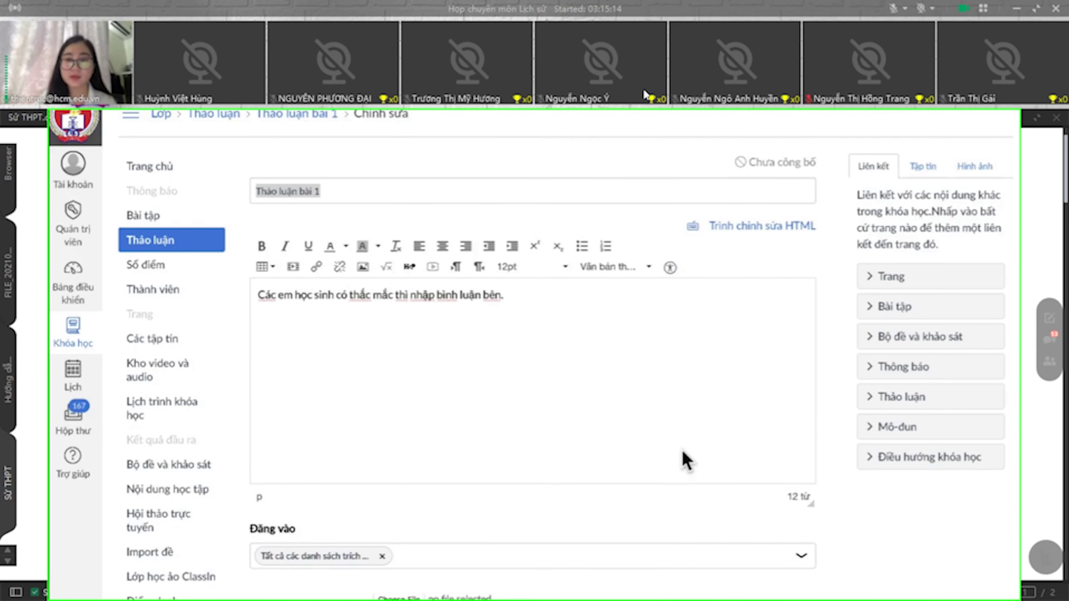
Step: Enable the option Cho phép thích for the discussion and publish it
scroll(685, 460, down, 3)
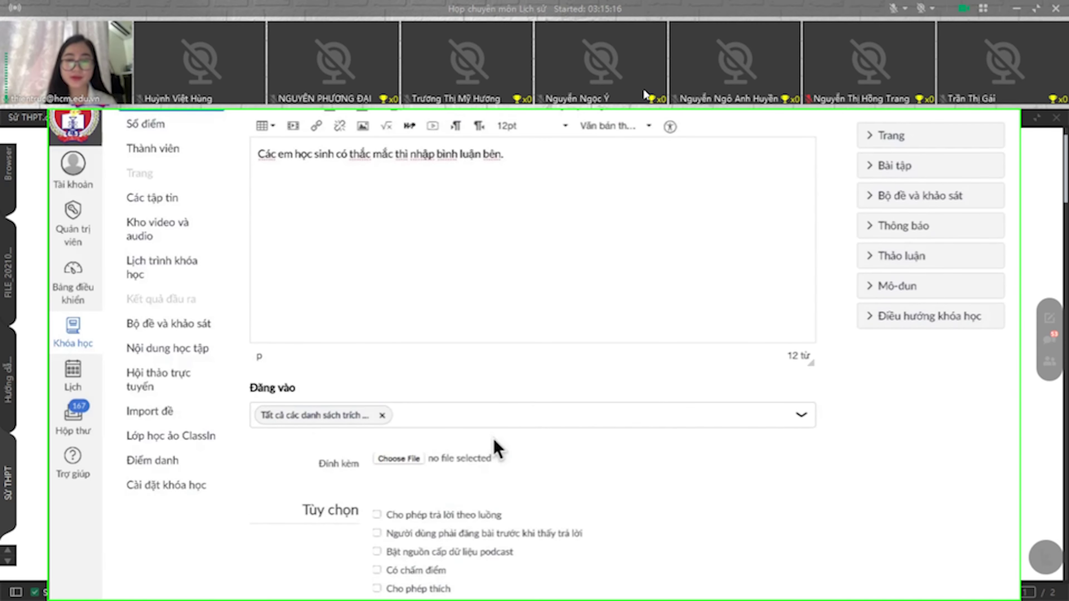
scroll(346, 560, down, 1)
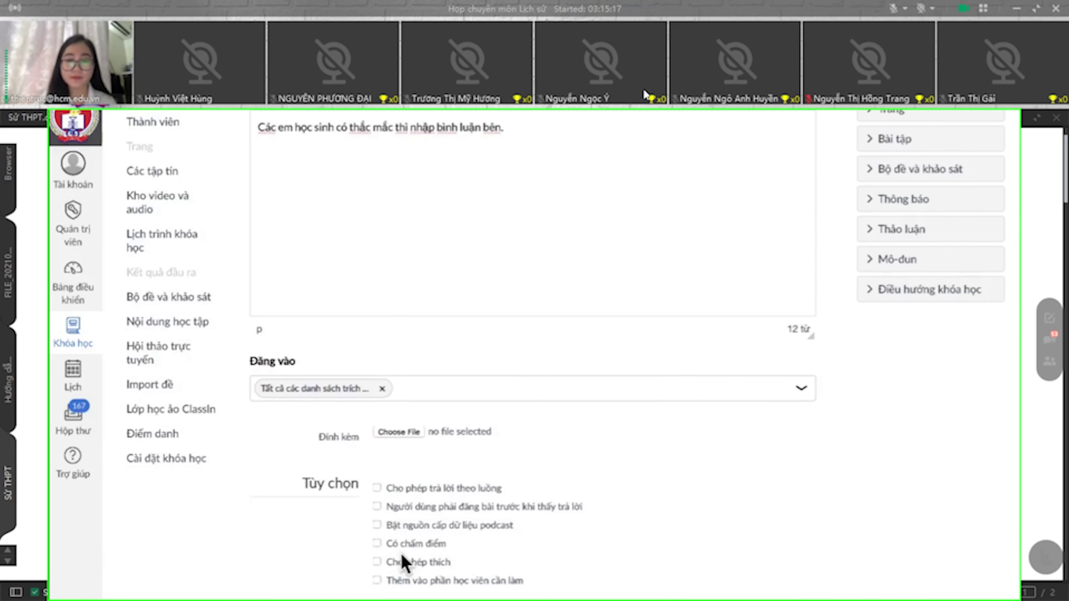
click(381, 563)
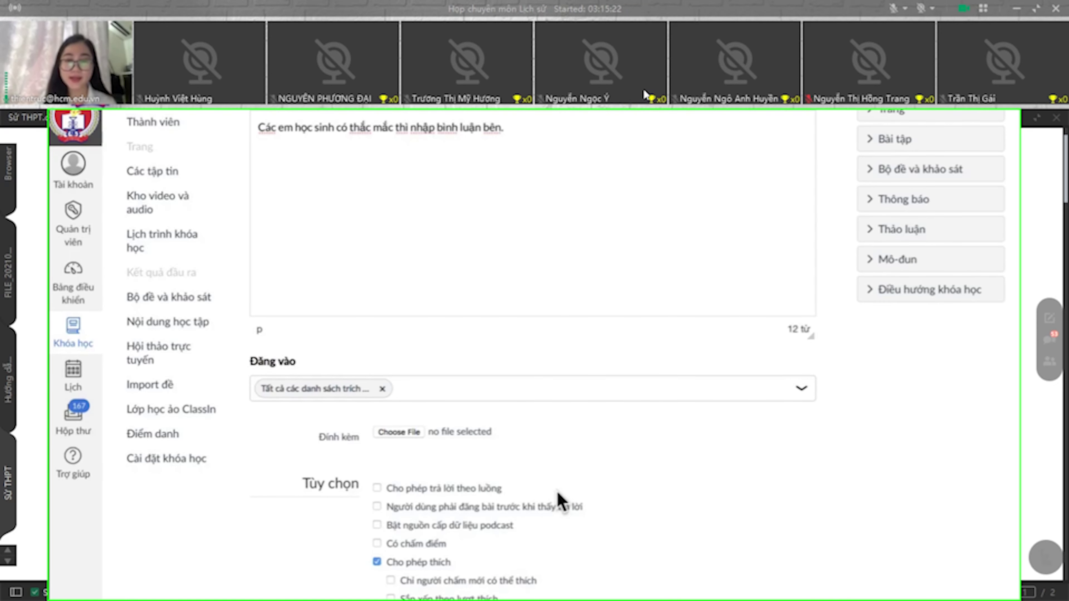
scroll(562, 503, down, 5)
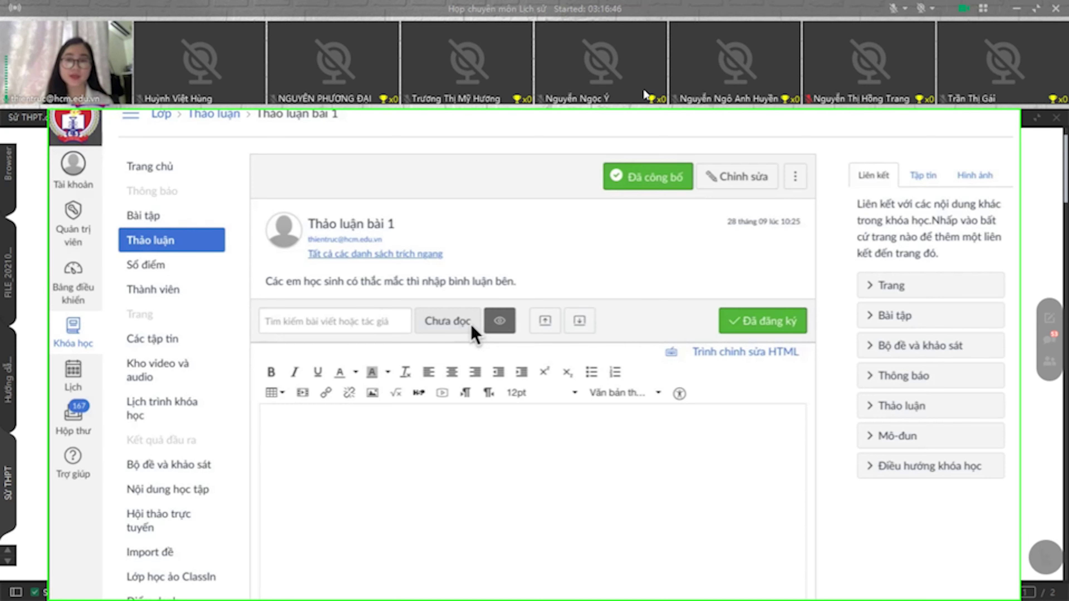
Step: Return to the course modules and examine the item types that can be added to Bài 1: Lịch sử Việt Nam
key(alt+Left)
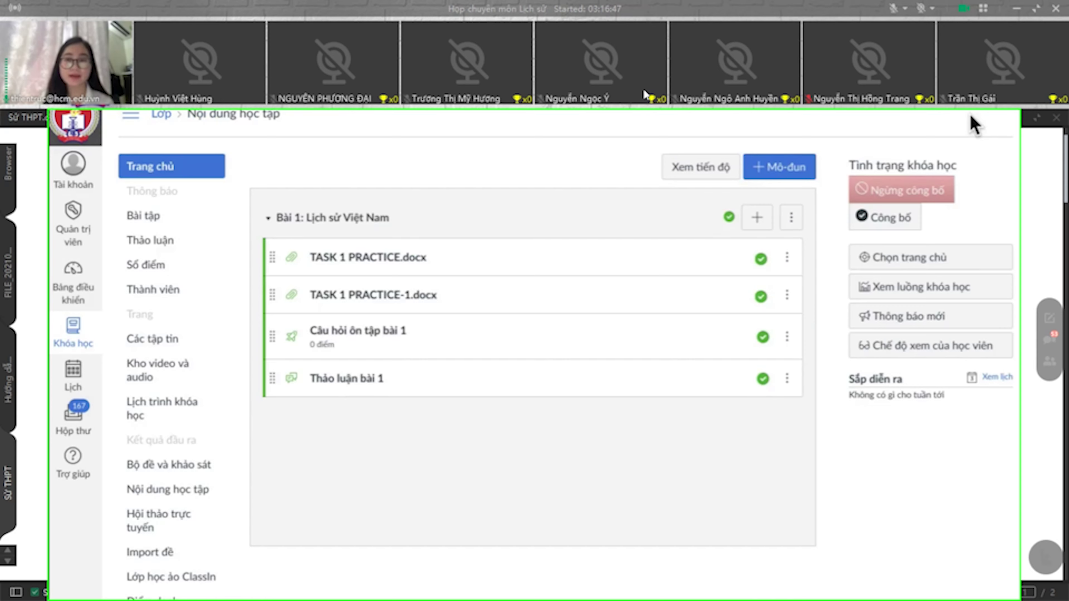
click(756, 217)
click(395, 264)
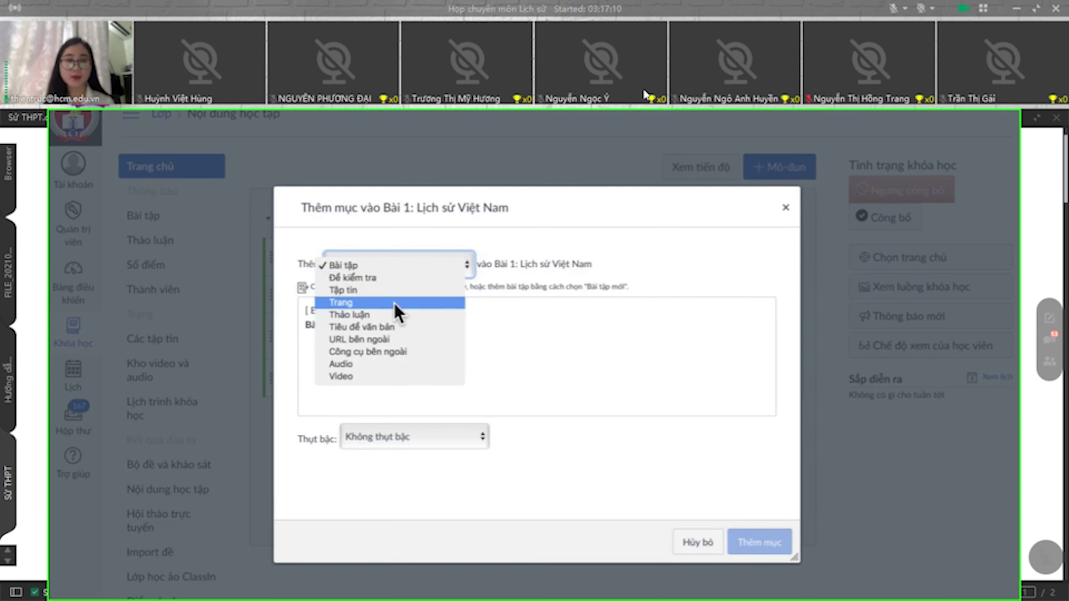
click(669, 218)
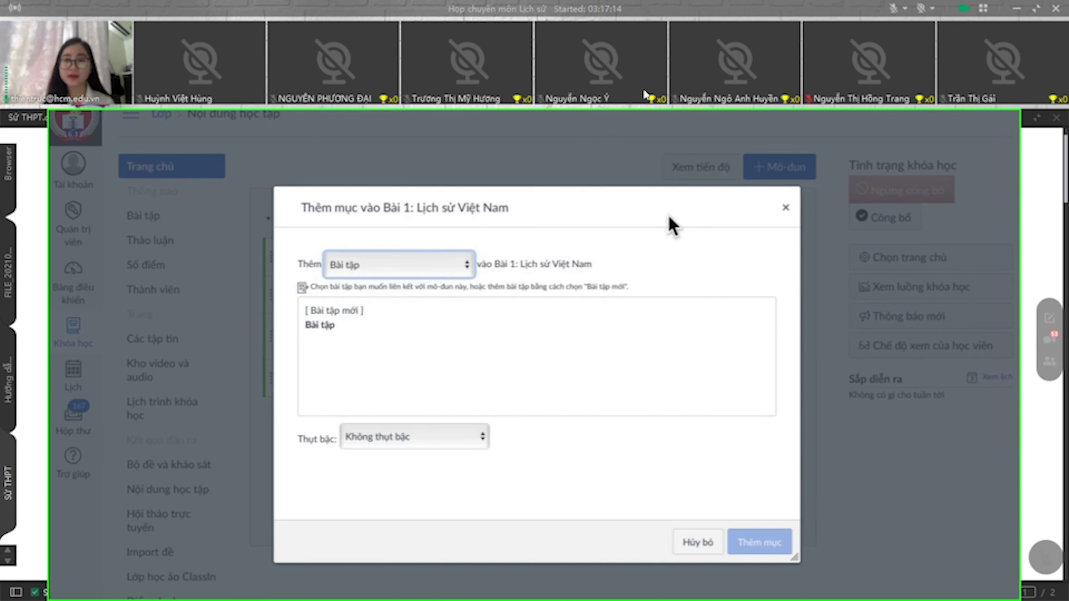
click(788, 210)
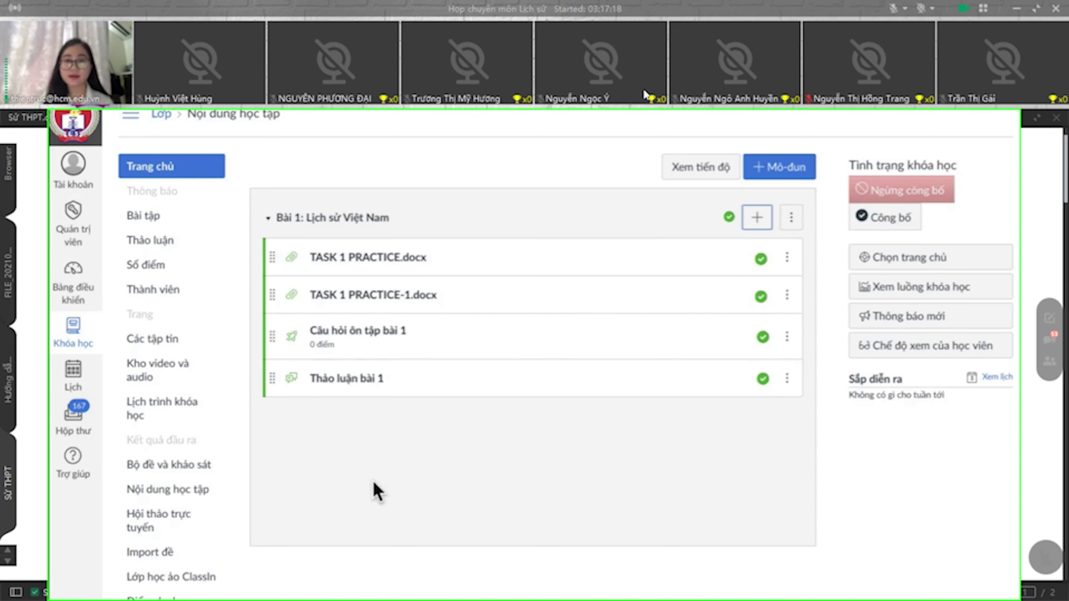
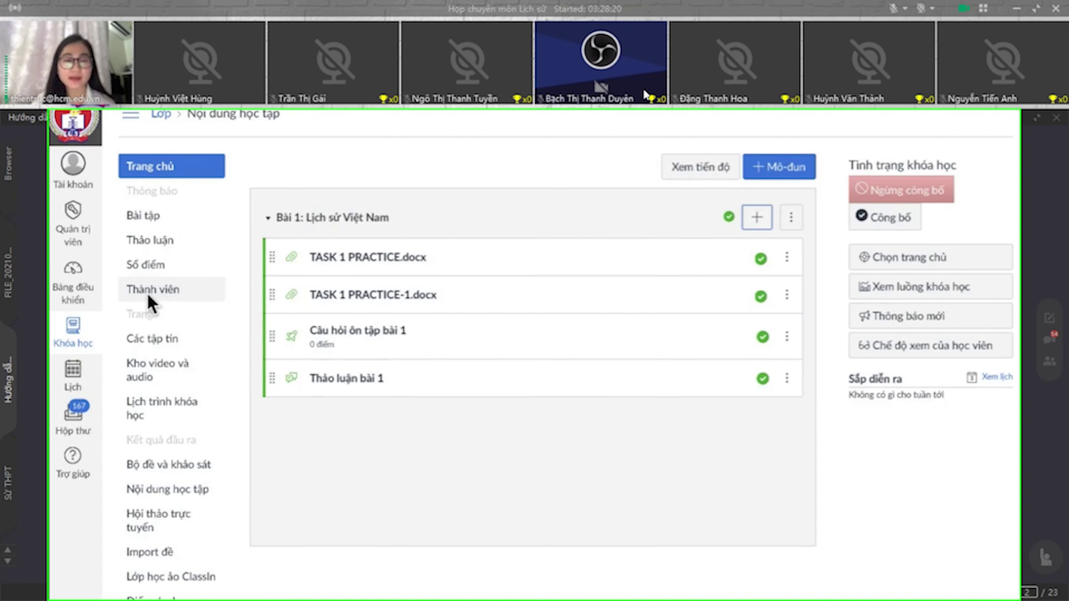
Step: Try to add a new course member with the Học viên role by Login ID, entering a sample login ID
click(169, 292)
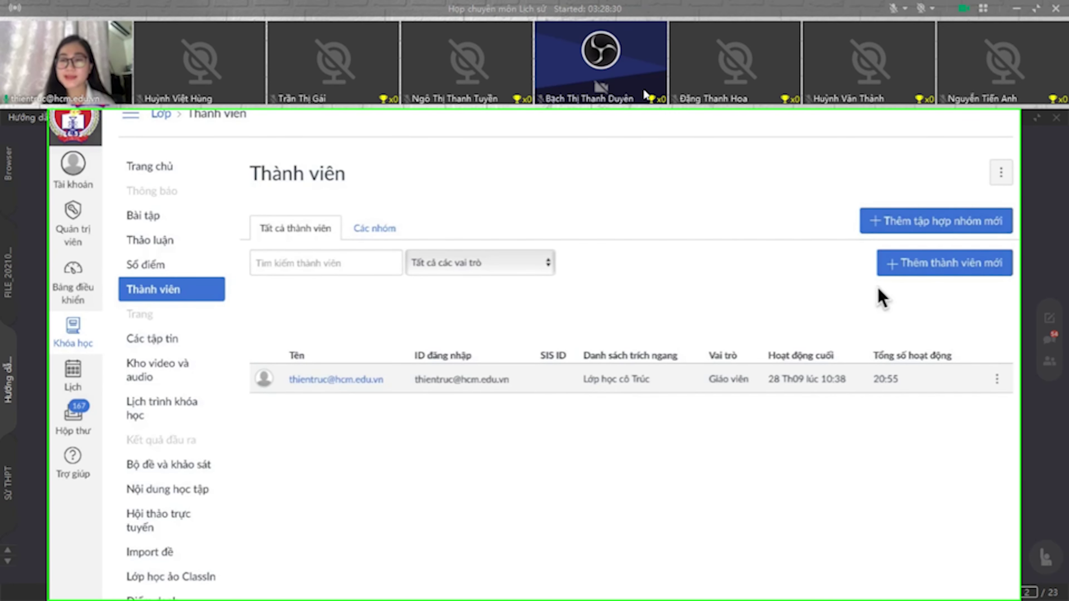
click(950, 280)
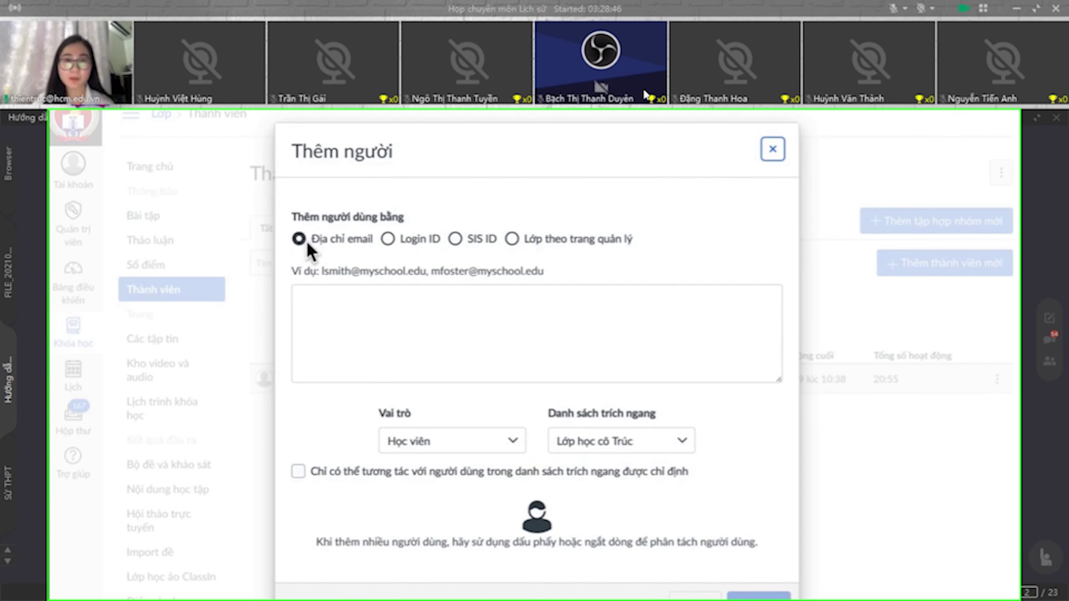
click(394, 241)
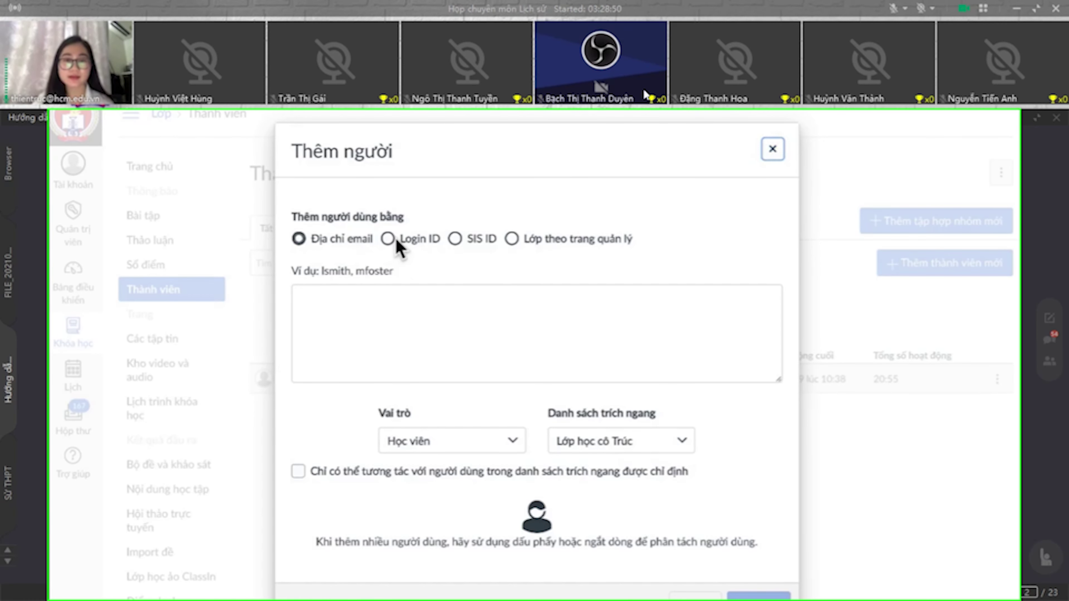
click(381, 309)
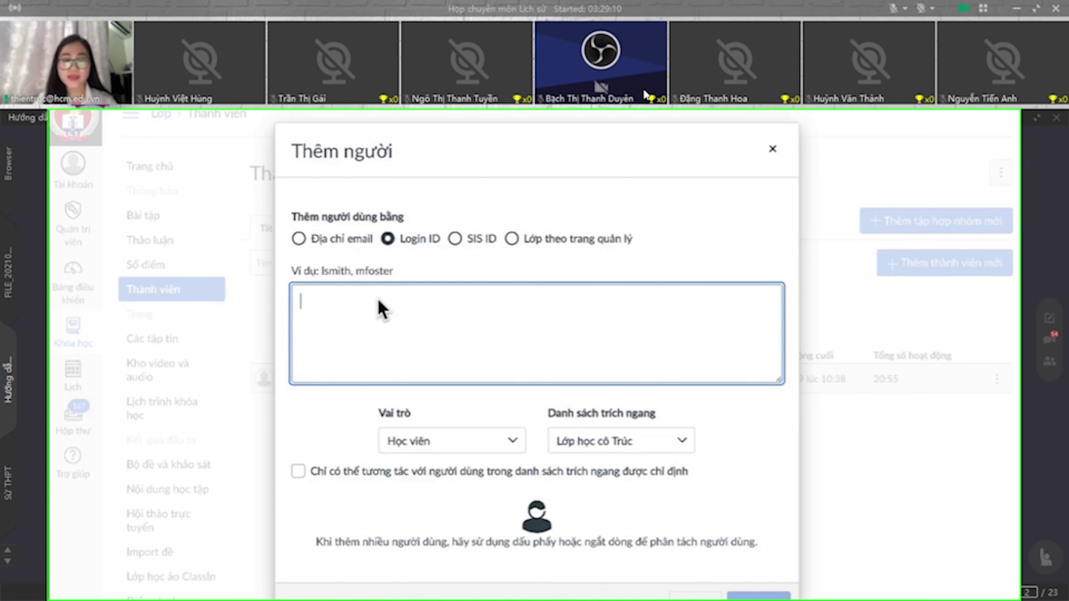
text(A)
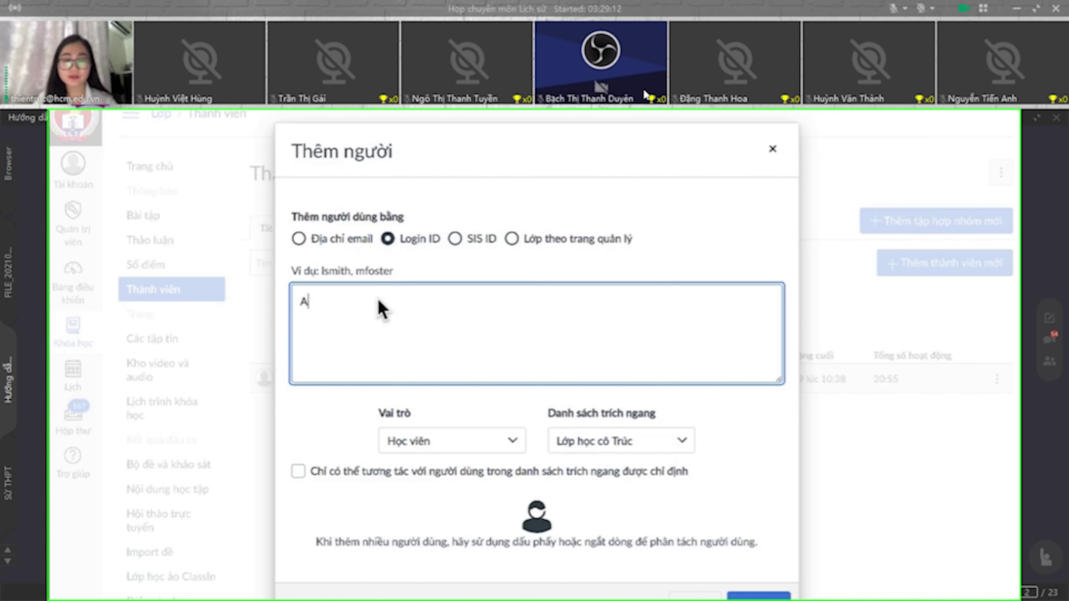
text(WBH)
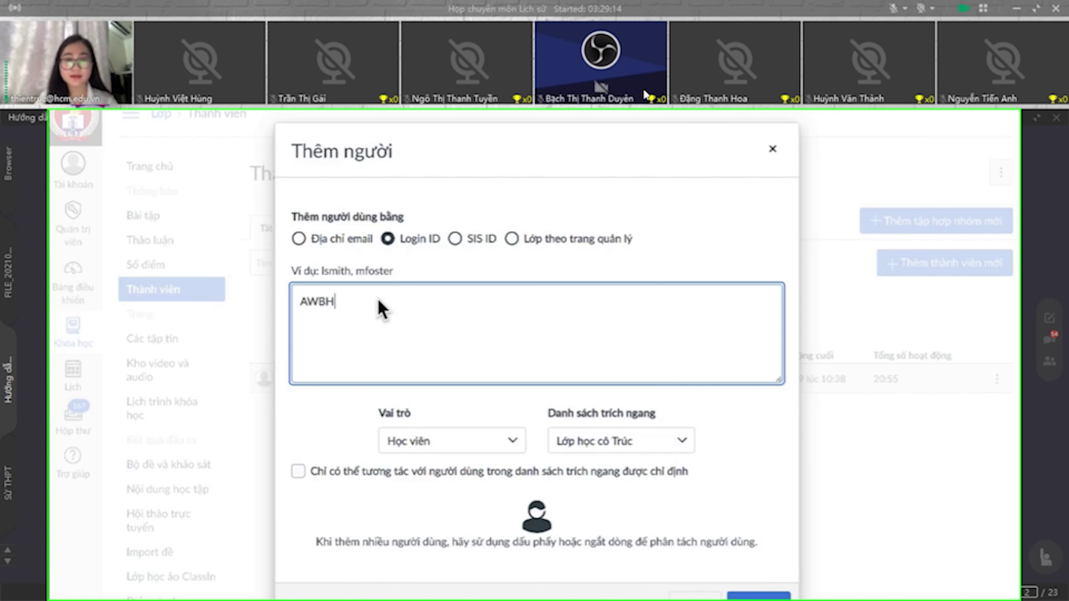
text(YU)
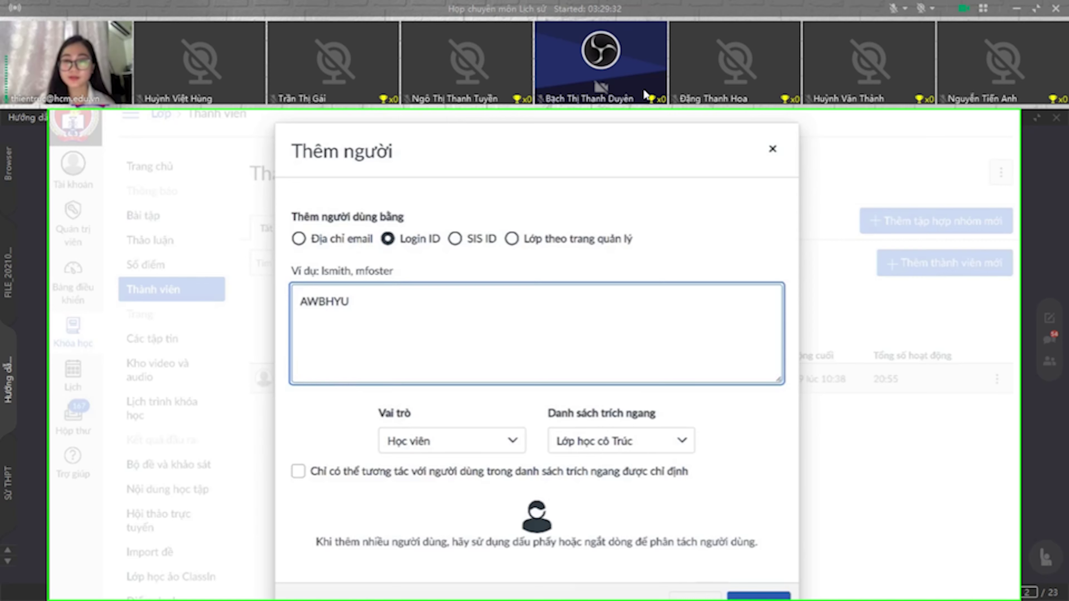
key(Escape)
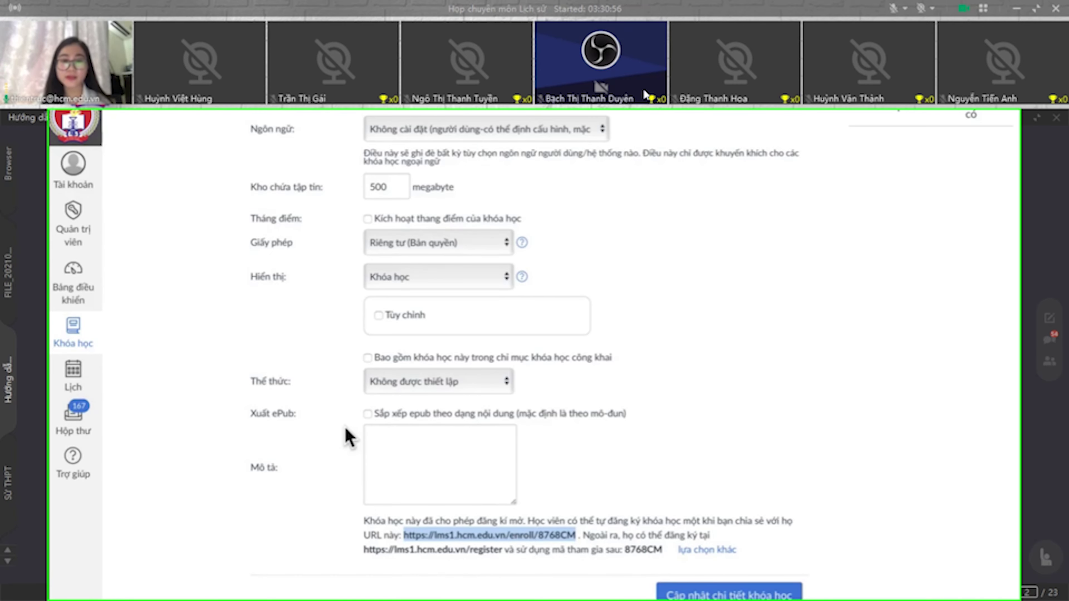
Step: Go from the course settings to the member list (Thành viên) and examine the management options for the teacher's entry
scroll(347, 436, up, 1)
scroll(347, 436, up, 10)
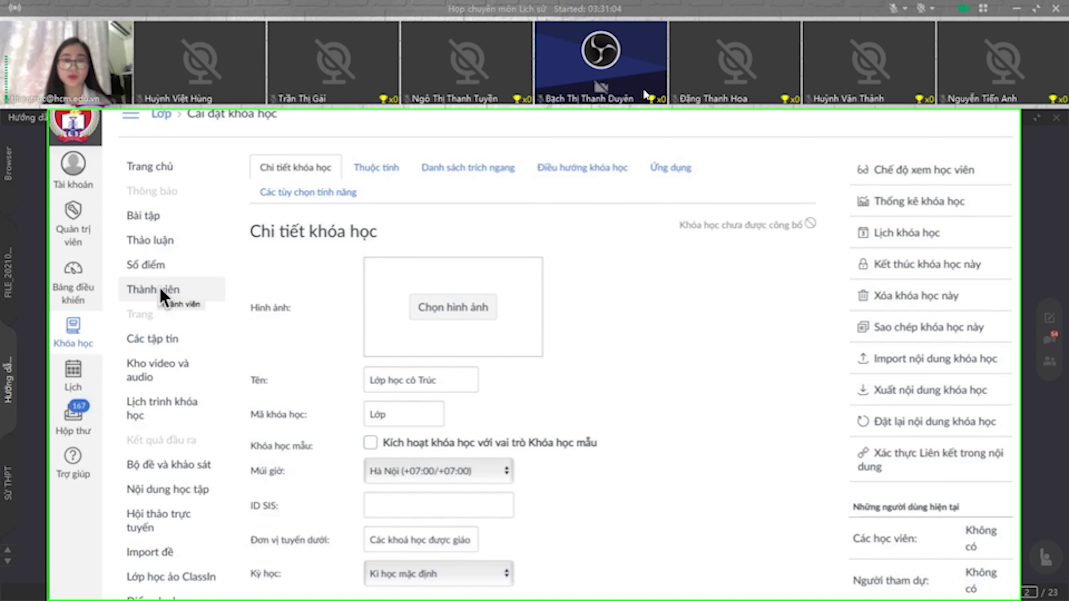
click(168, 291)
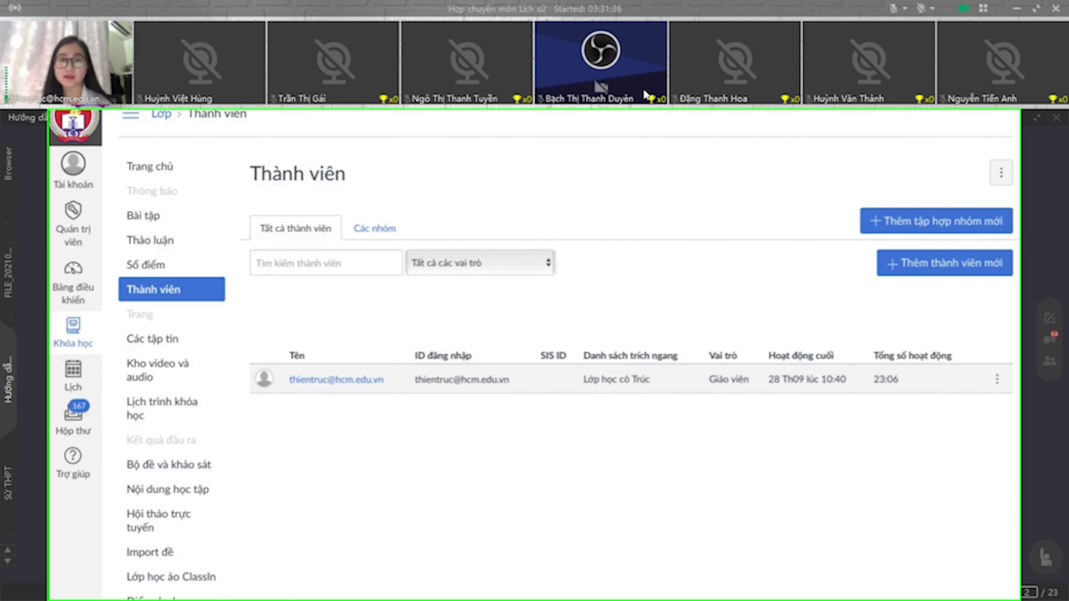
click(999, 382)
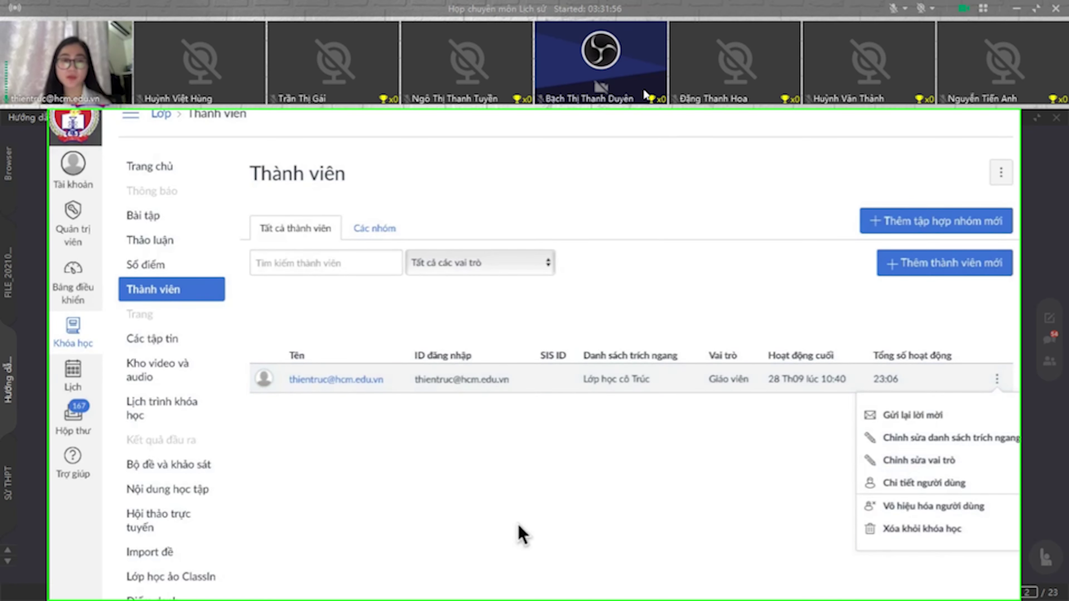
click(522, 534)
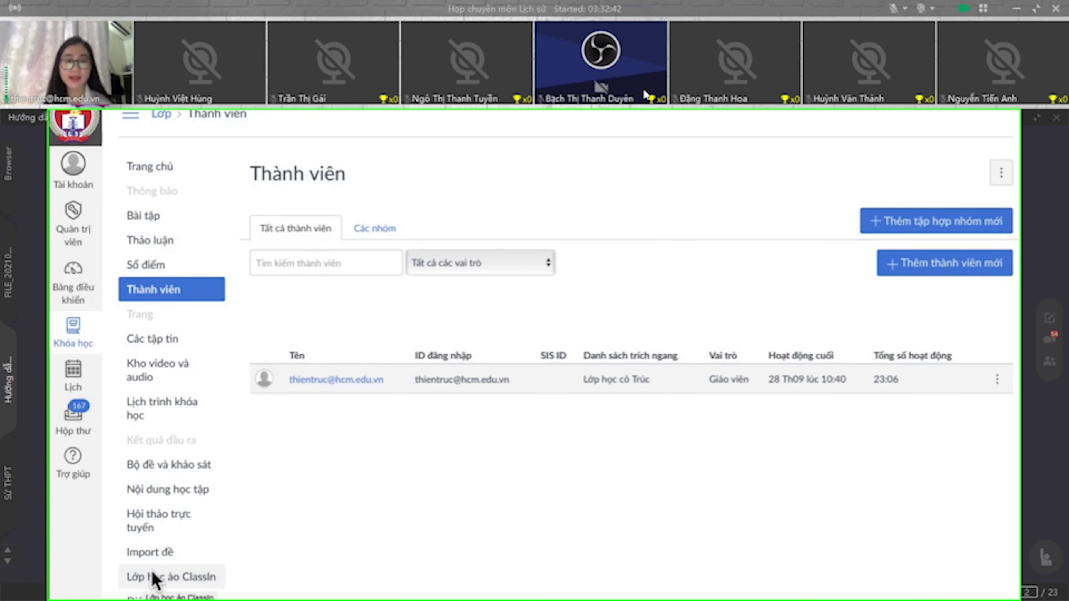
Step: Open the online conferences page (Hội thảo trực tuyến) and examine the new conference form and its conference types
click(143, 522)
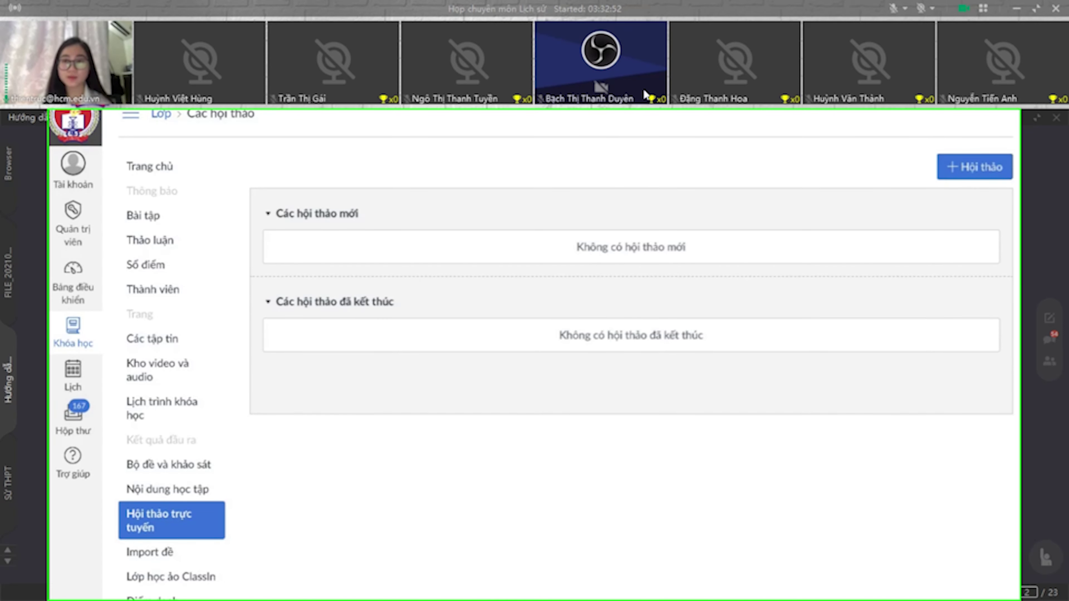
click(983, 168)
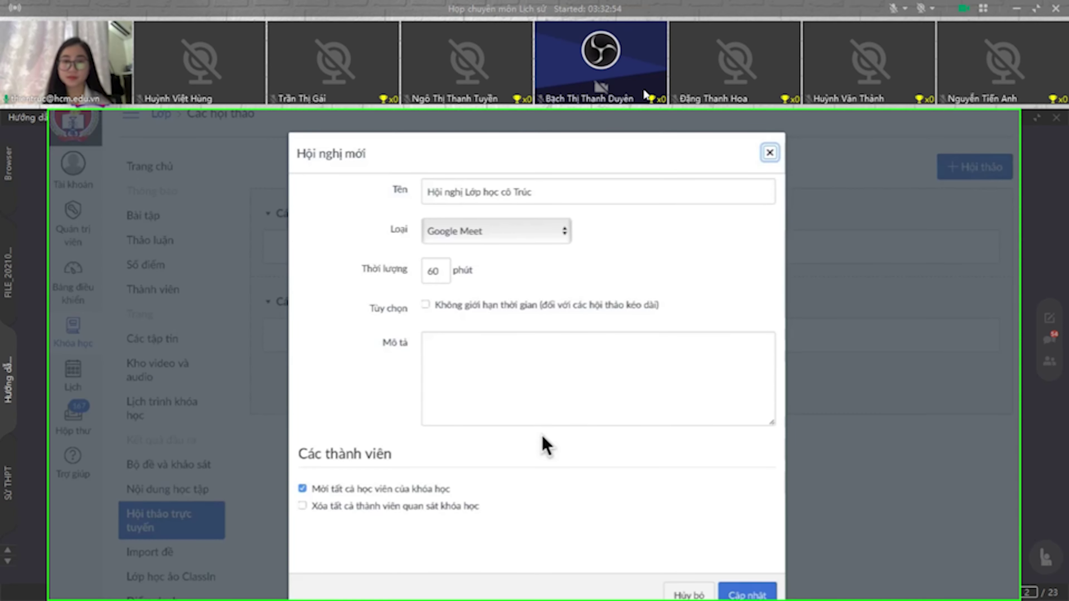
click(769, 154)
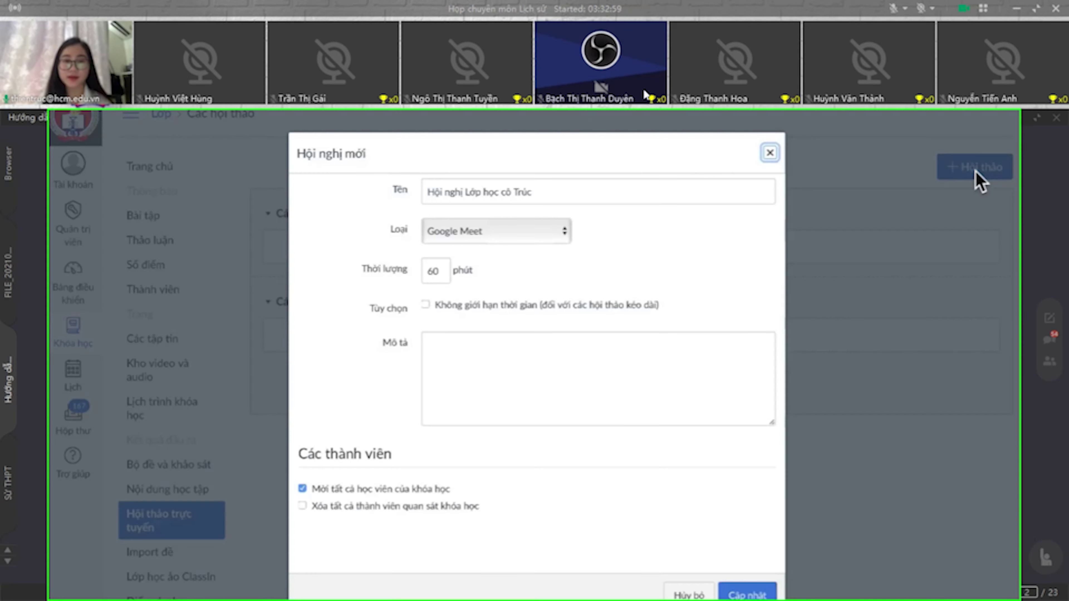
click(974, 175)
click(471, 235)
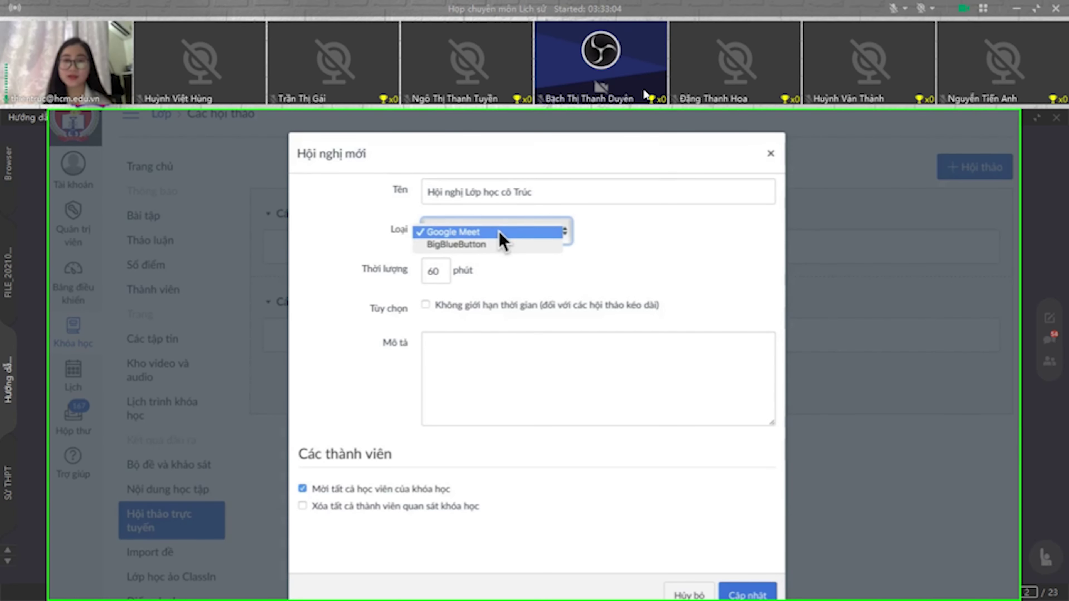
click(778, 162)
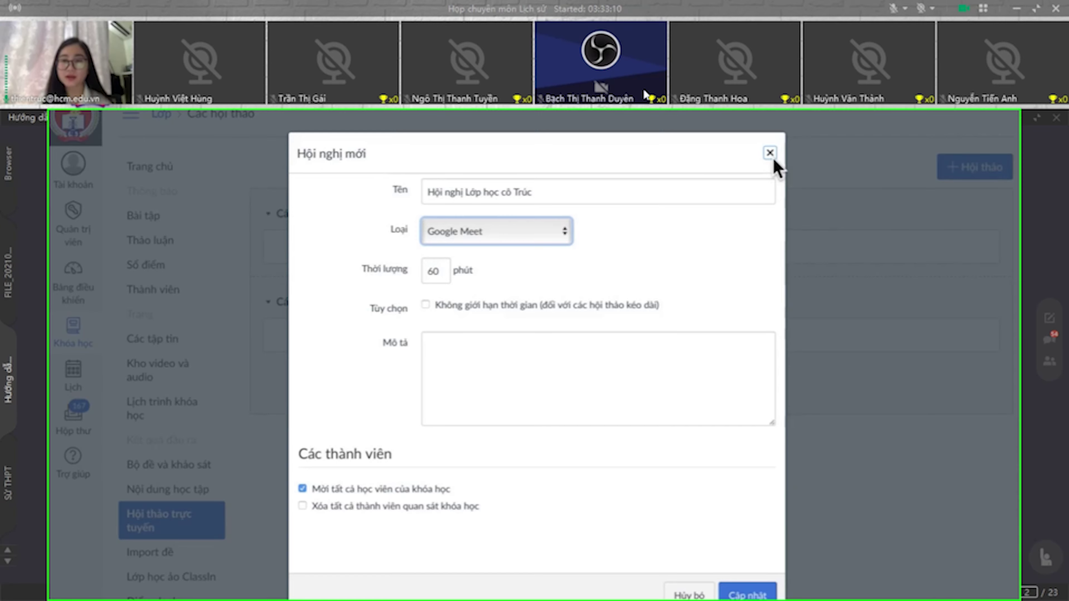
click(773, 160)
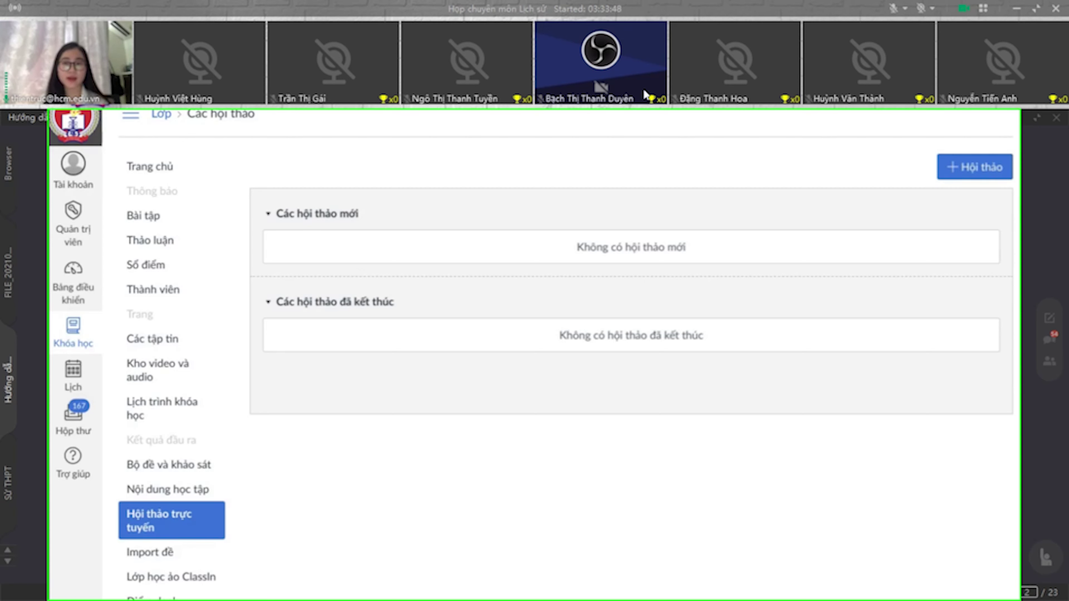
Step: Open the ClassIn virtual classroom (Lớp học ảo ClassIn) and follow the redirect link to ClassIn
mouse_move(405, 595)
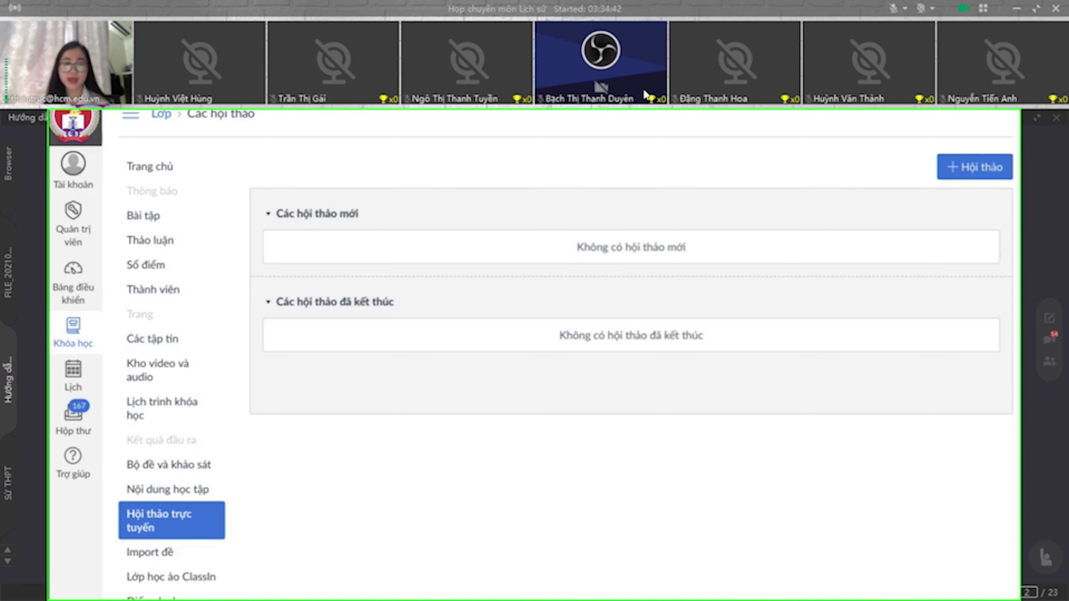
click(196, 585)
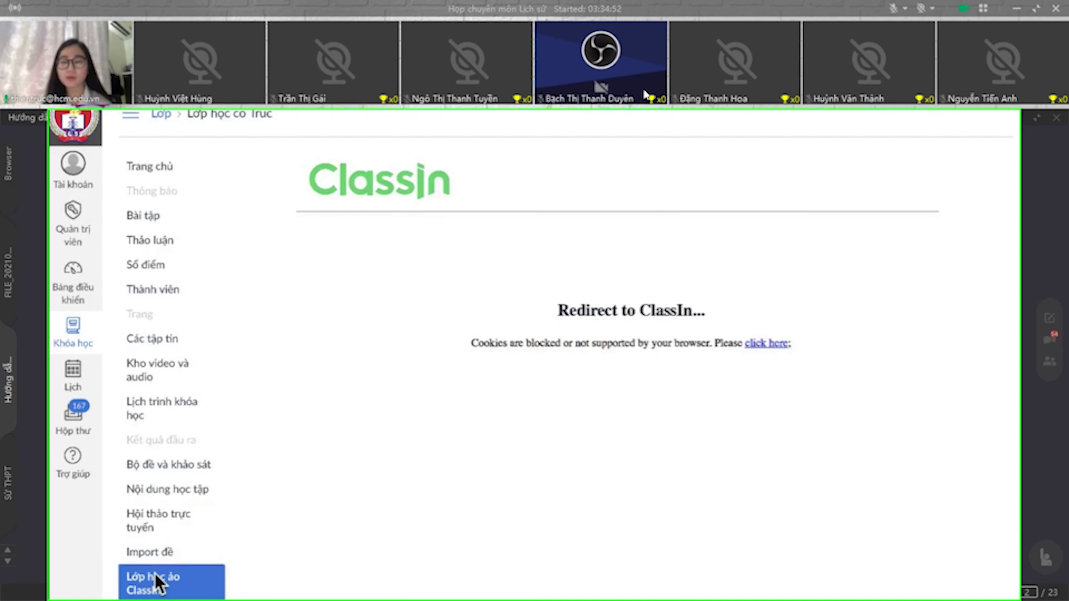
click(777, 344)
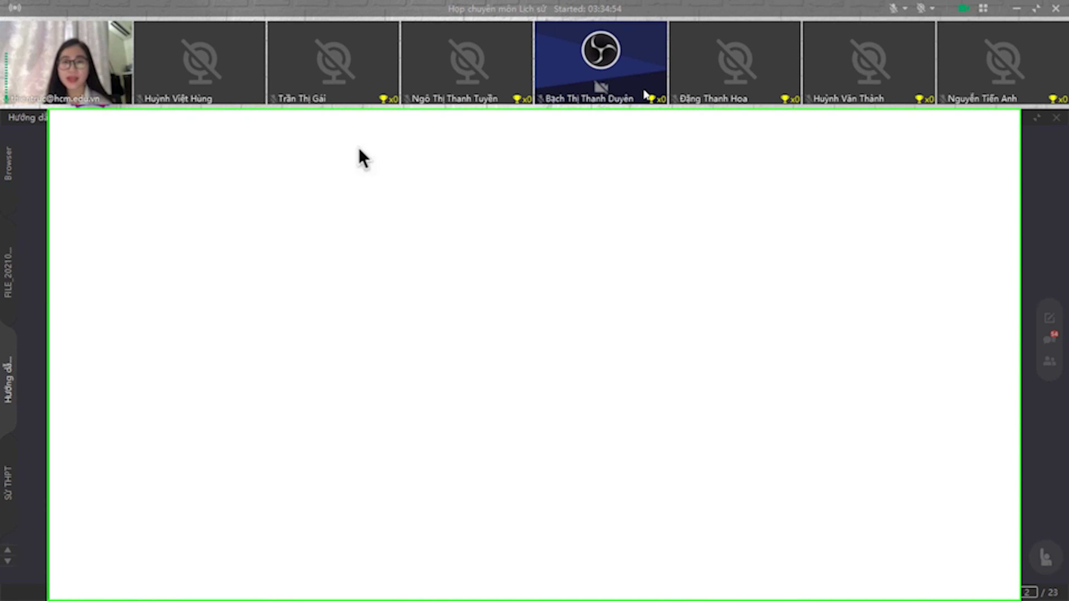